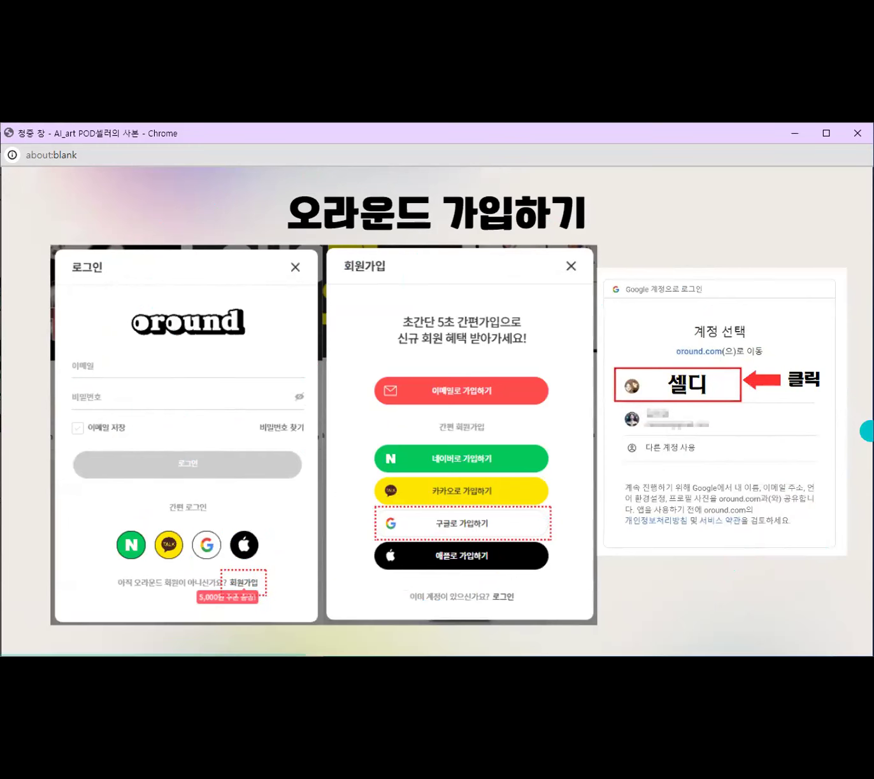
pyautogui.click(854, 419)
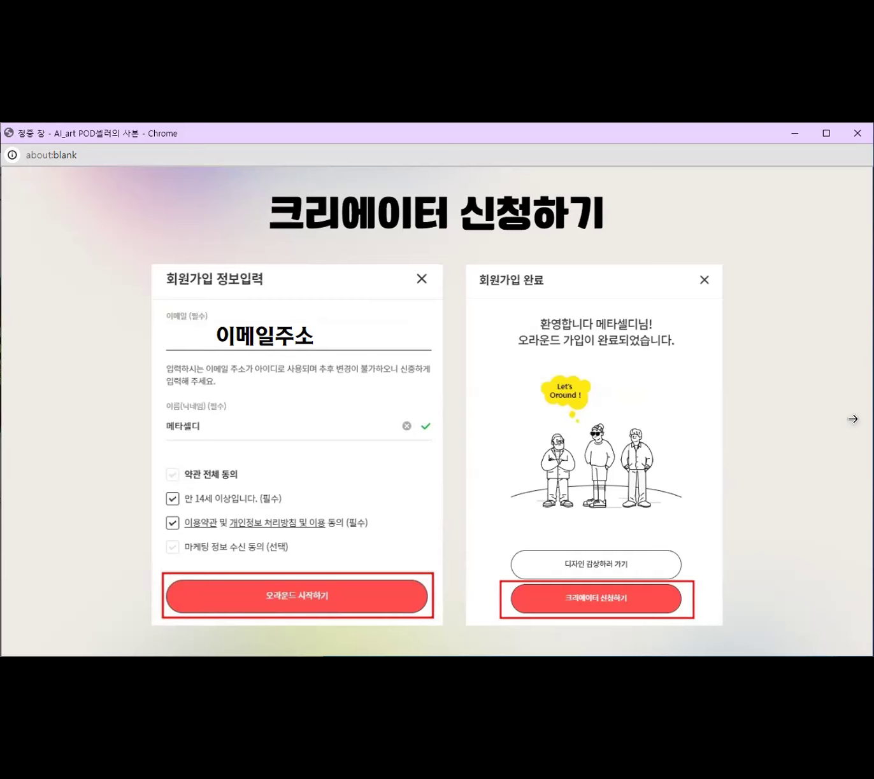
pyautogui.moveTo(458, 650)
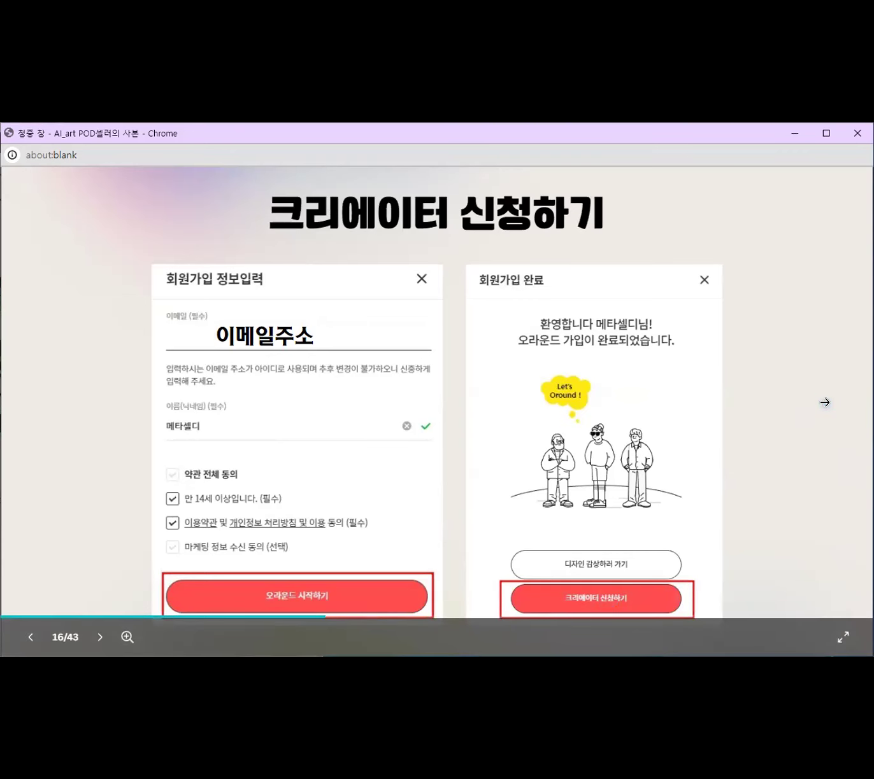
pyautogui.click(825, 404)
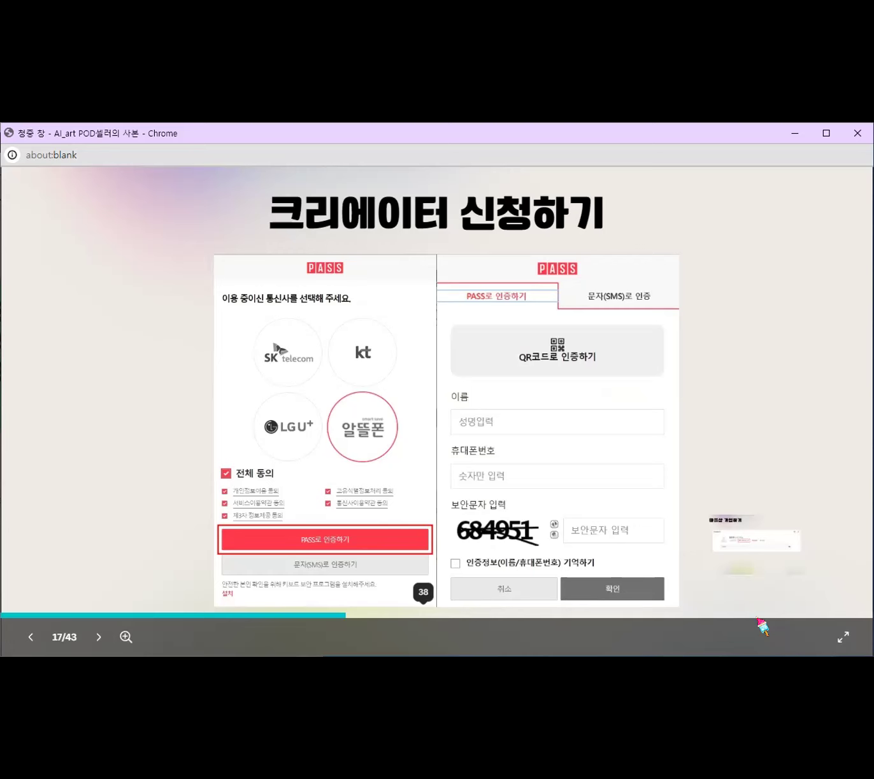
pyautogui.click(824, 385)
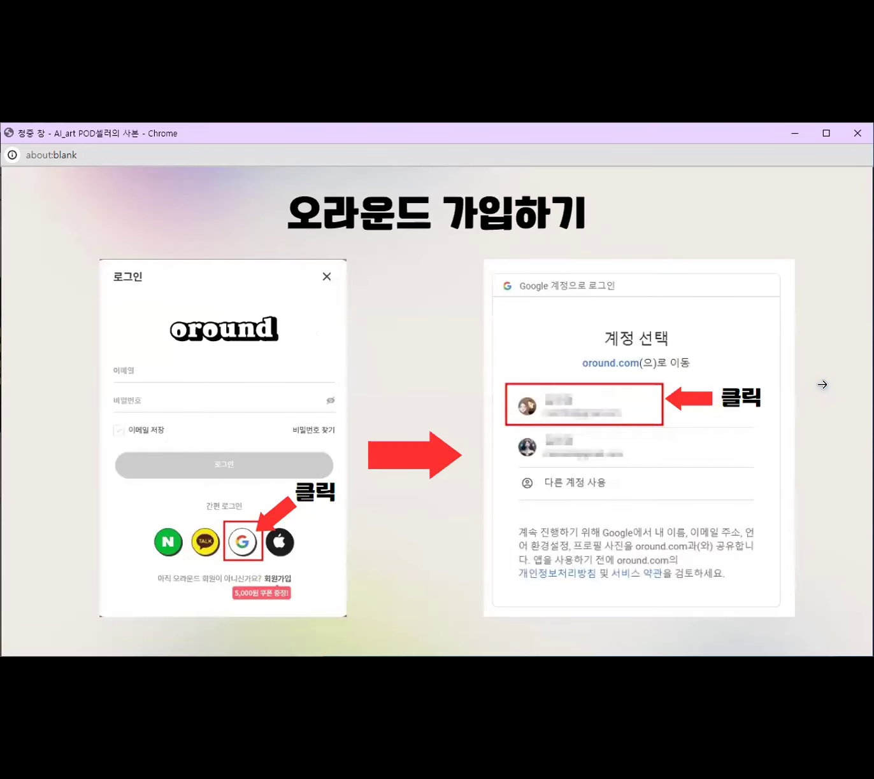
pyautogui.click(822, 384)
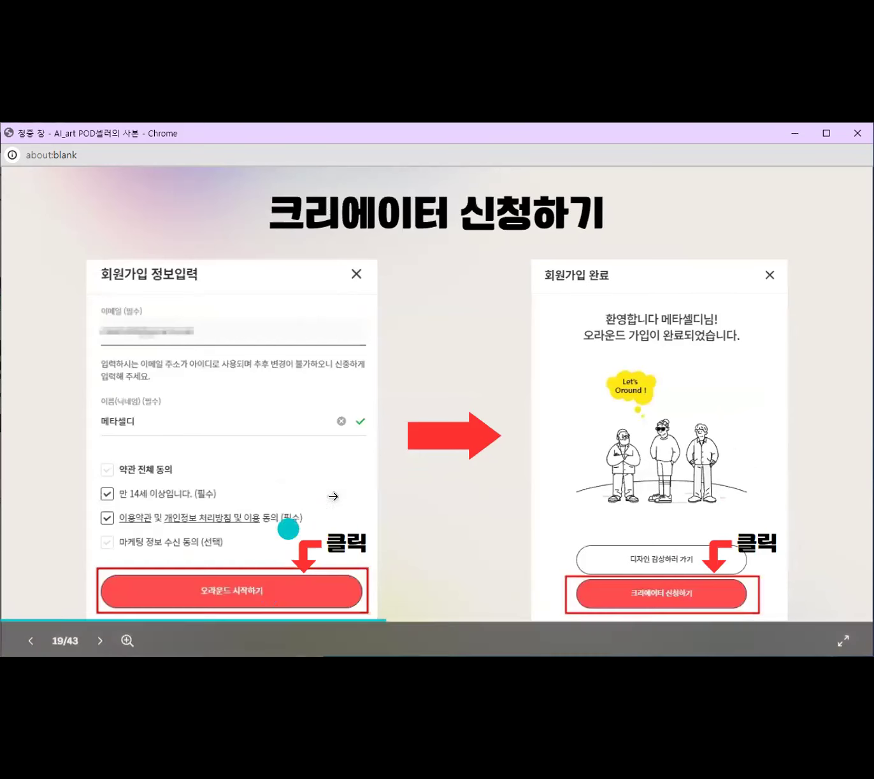
pyautogui.click(841, 417)
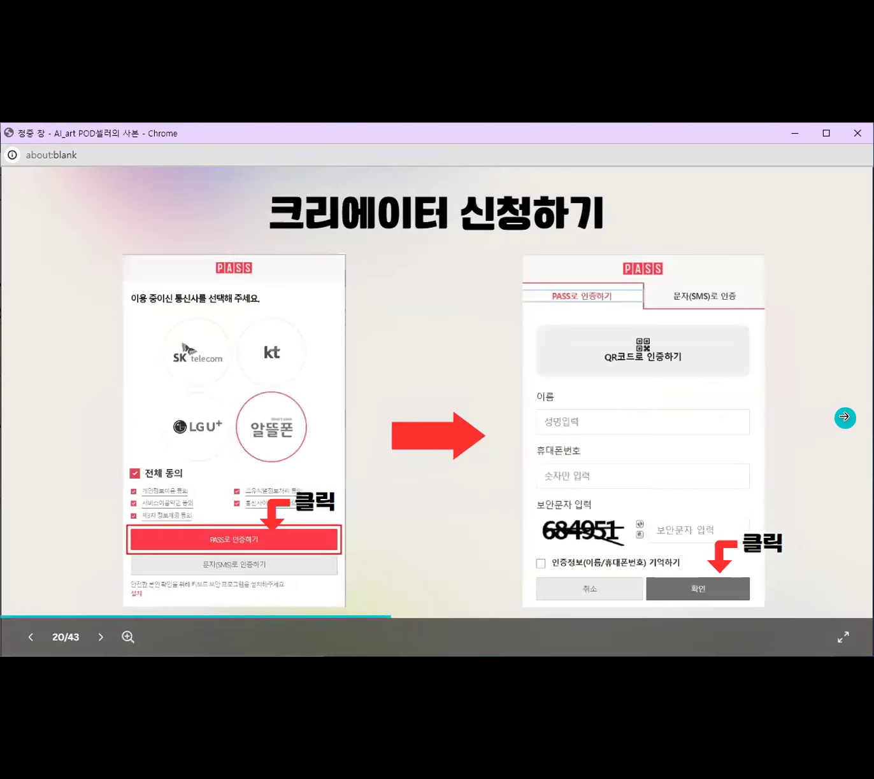
pyautogui.click(843, 416)
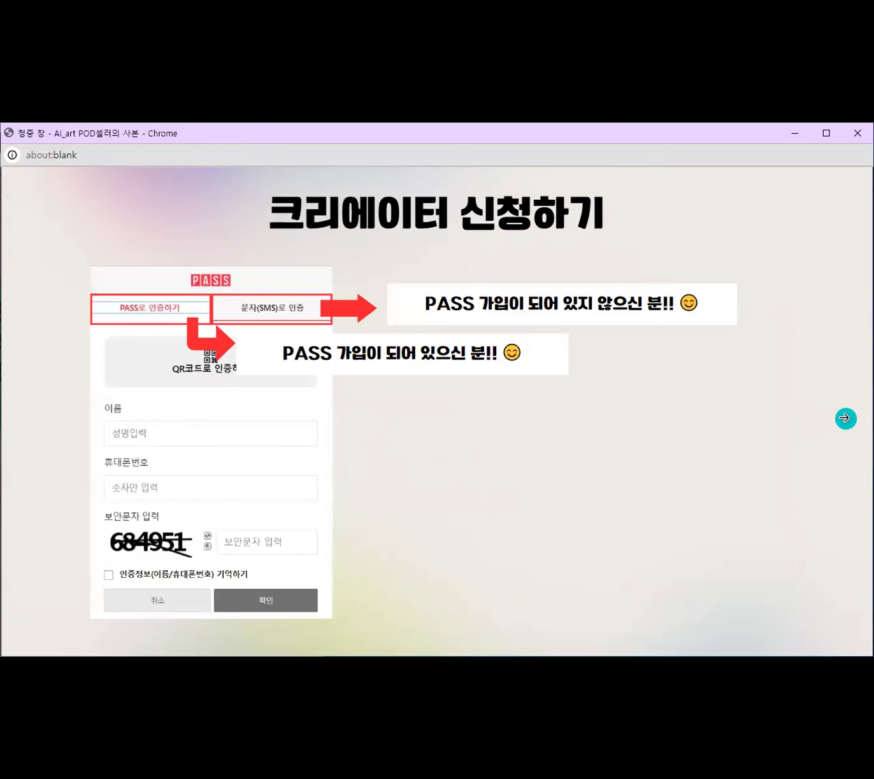
pyautogui.click(843, 418)
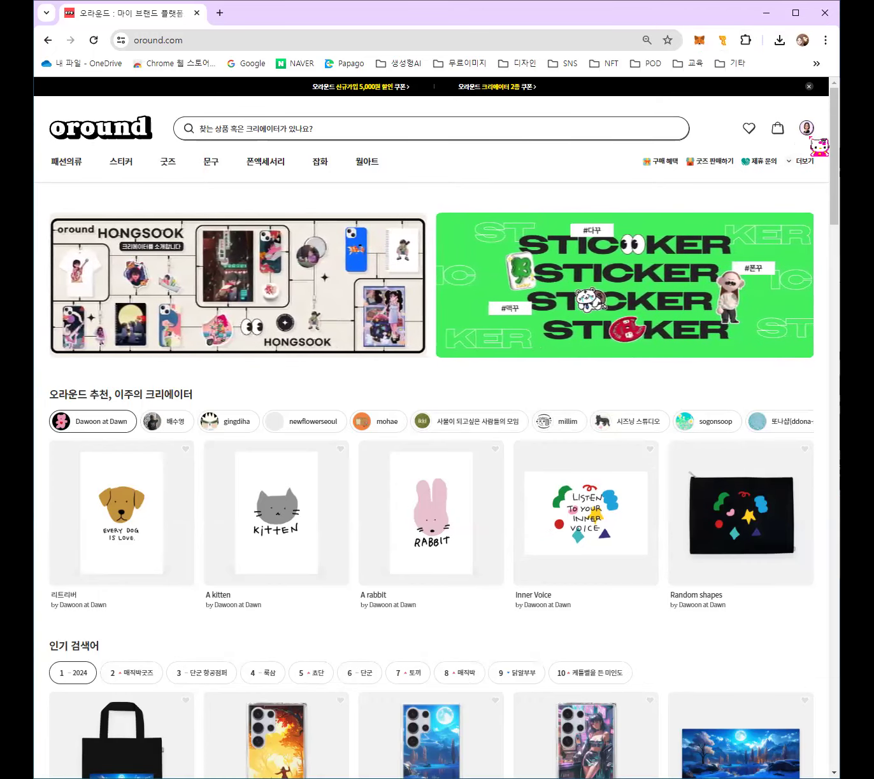
# - Open the account's 마이 그라운드 page and look through the shop's sections
pyautogui.moveTo(806, 130)
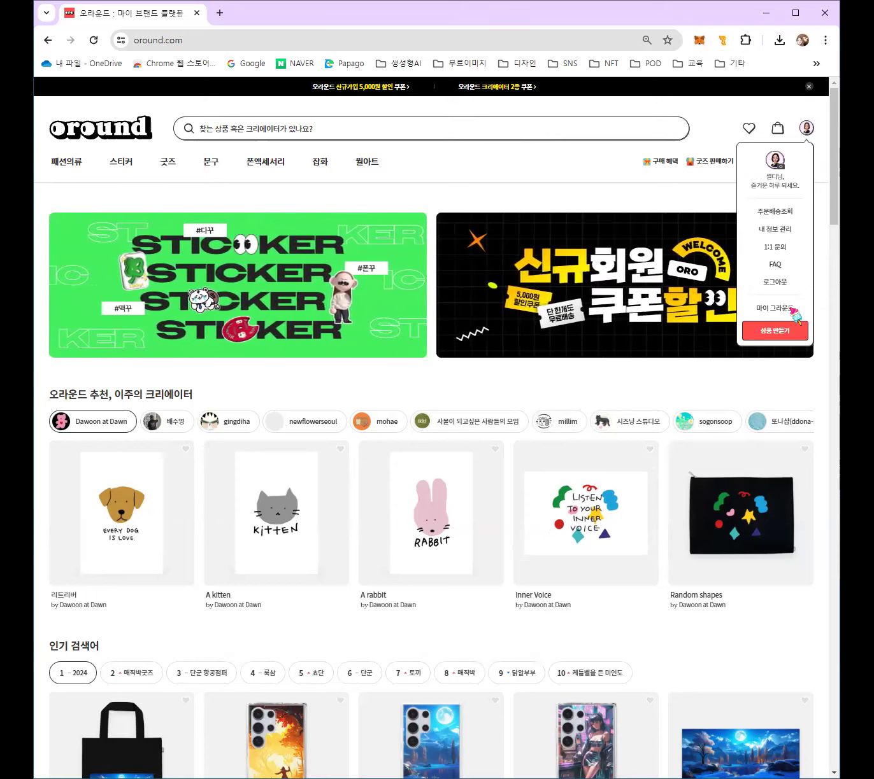
pyautogui.click(791, 310)
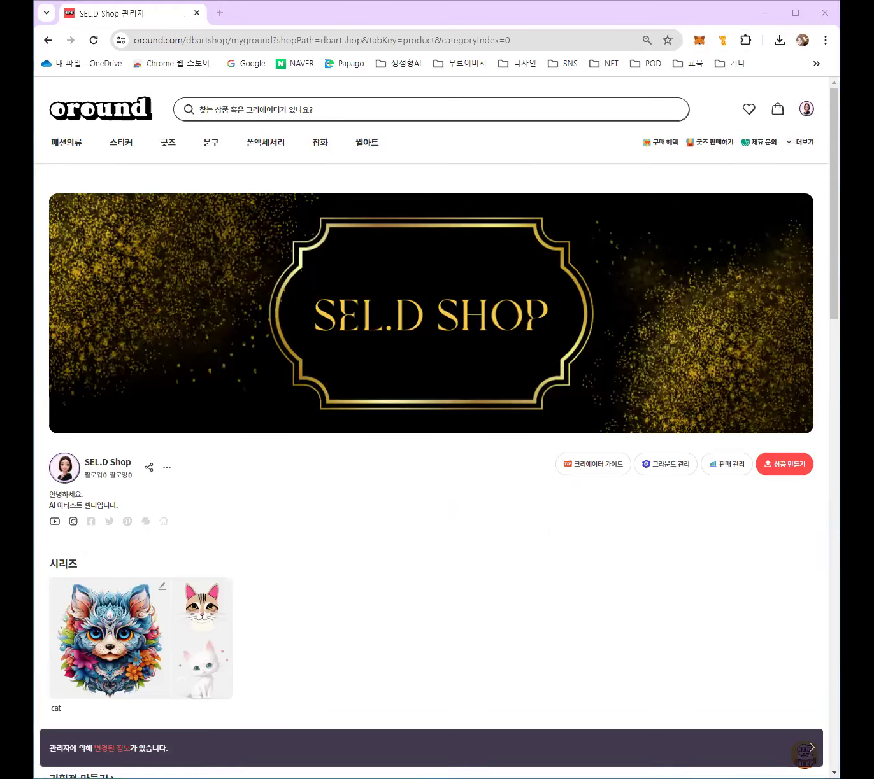
pyautogui.click(588, 5)
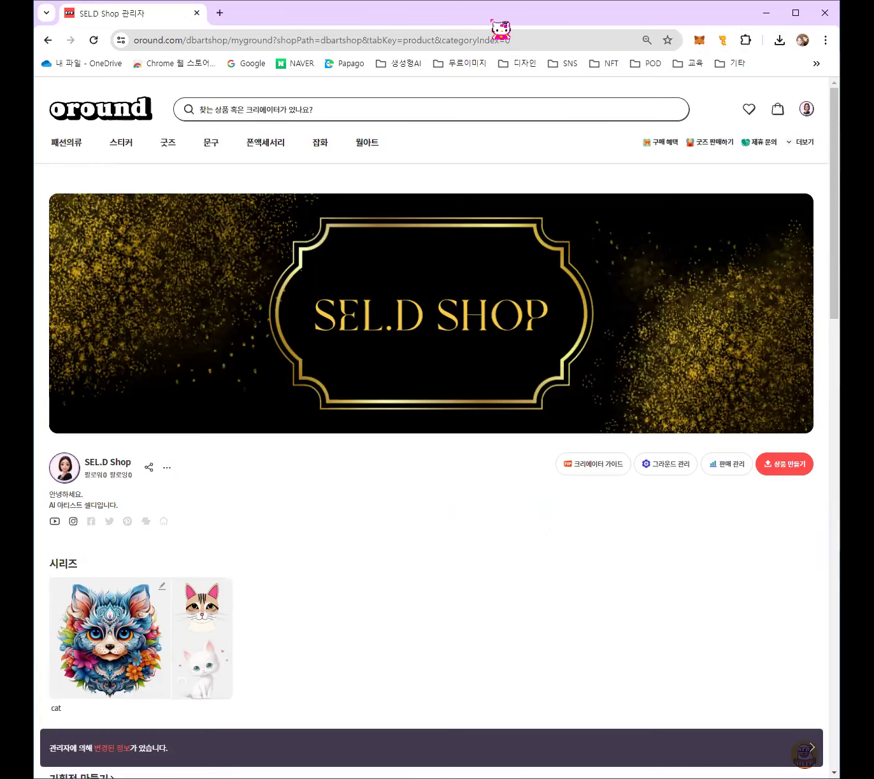
pyautogui.scroll(-1, 752, 369)
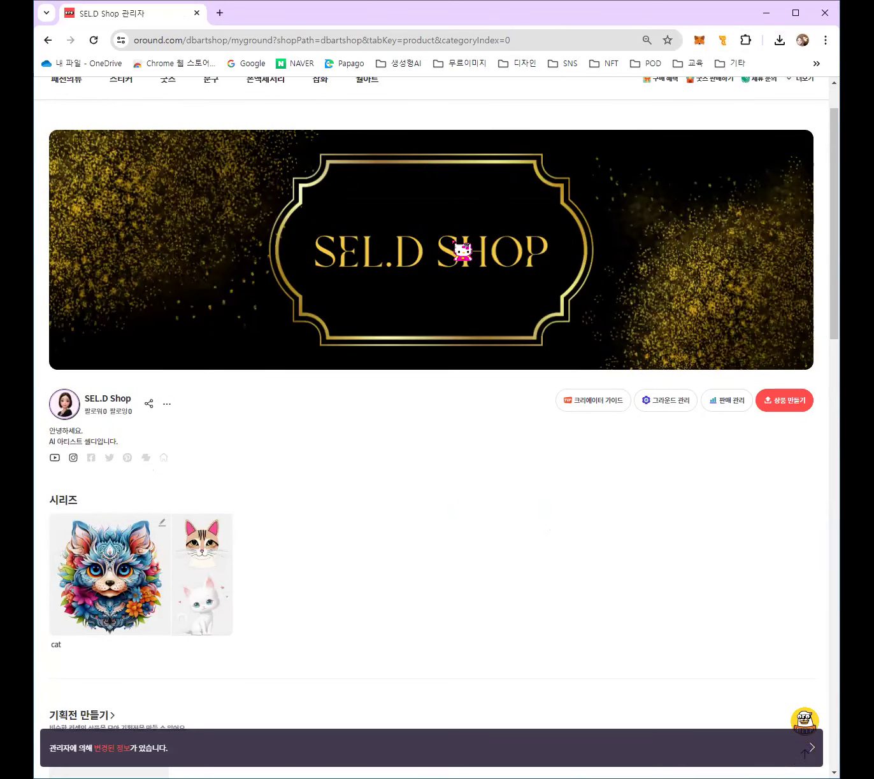
pyautogui.scroll(-1, 461, 253)
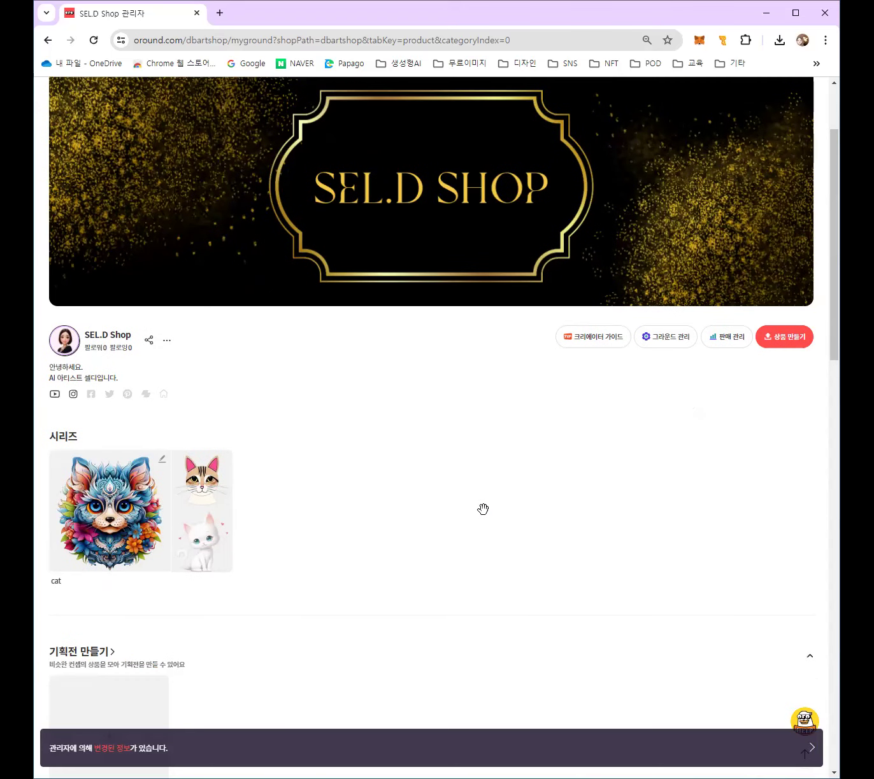
pyautogui.scroll(-5, 482, 509)
pyautogui.scroll(7, 613, 472)
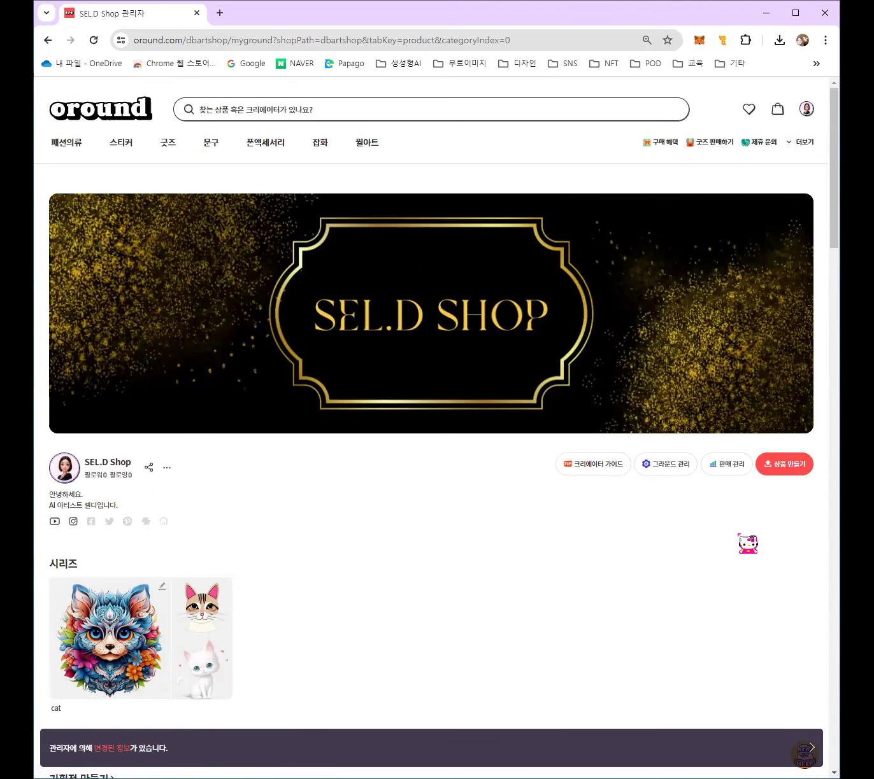
# - Open the 그라운드 편집 form from the shop's 그라운드 관리 settings
pyautogui.click(681, 467)
pyautogui.click(681, 467)
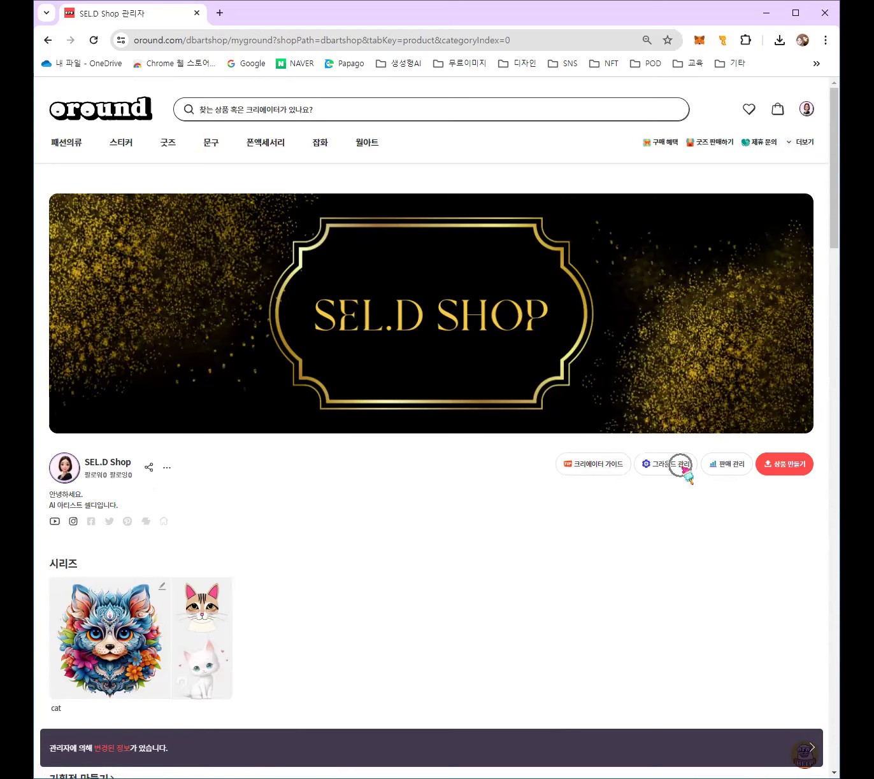
pyautogui.click(682, 467)
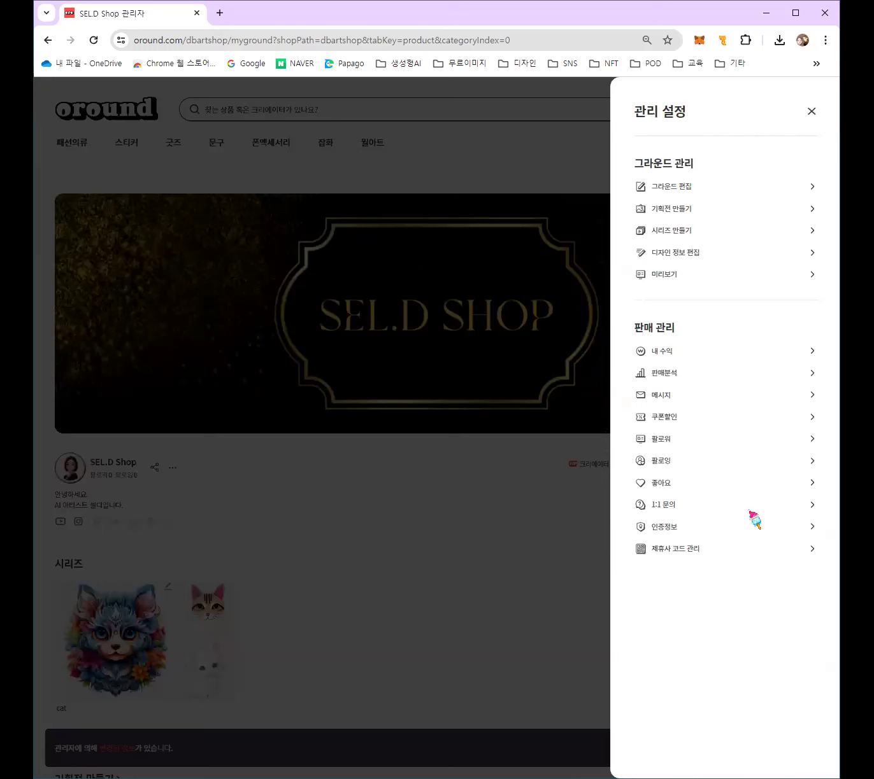
pyautogui.click(713, 191)
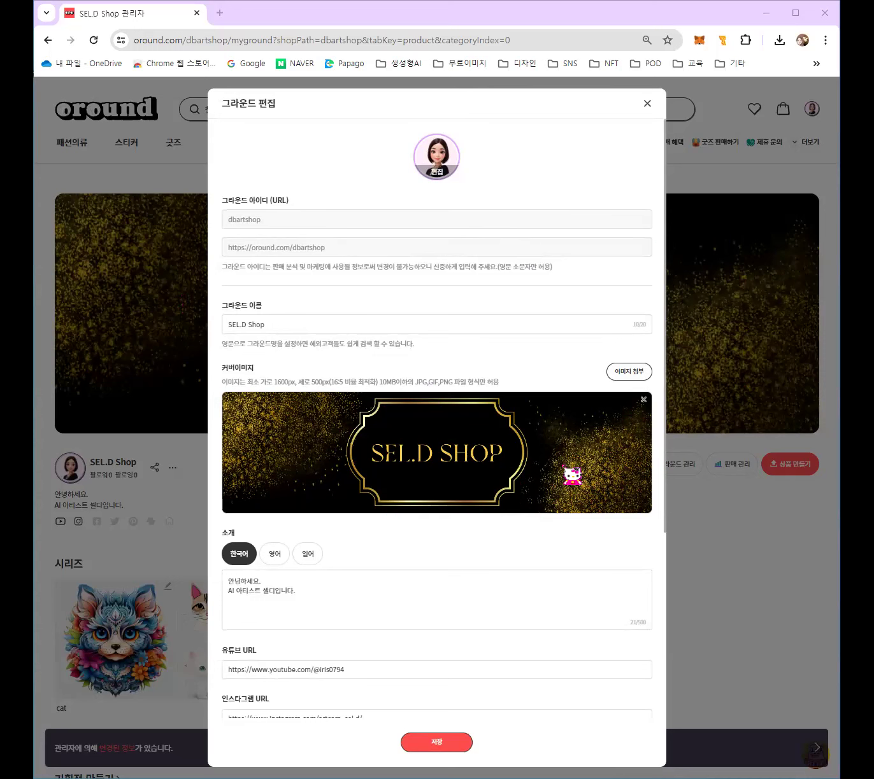
# - Review the ground's cover image, introduction and social media URL fields, and save the form
pyautogui.scroll(-3, 477, 446)
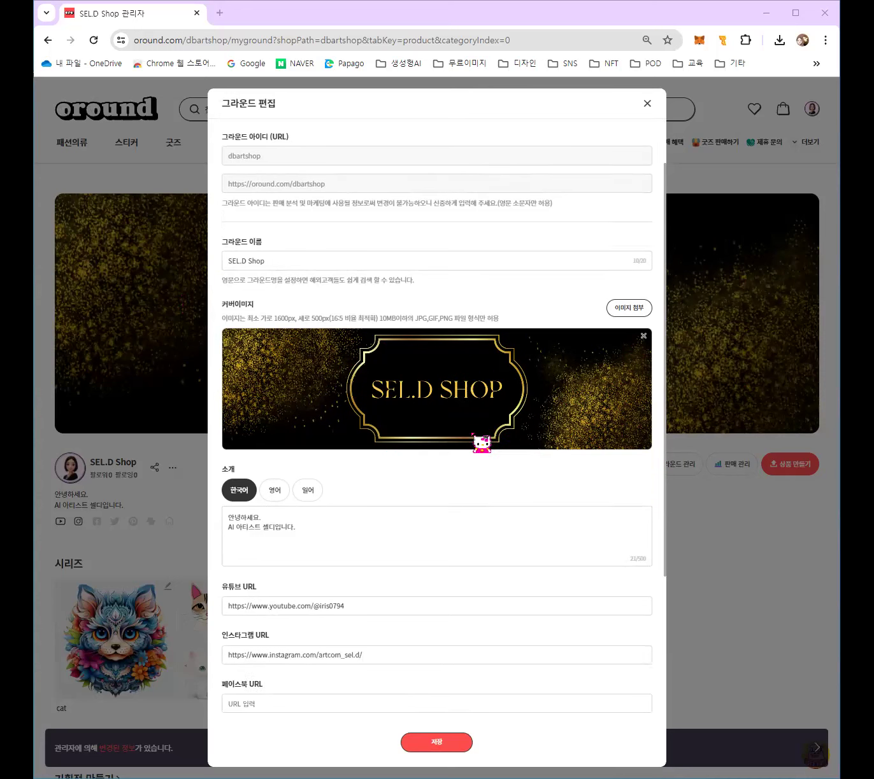
pyautogui.scroll(-1, 412, 397)
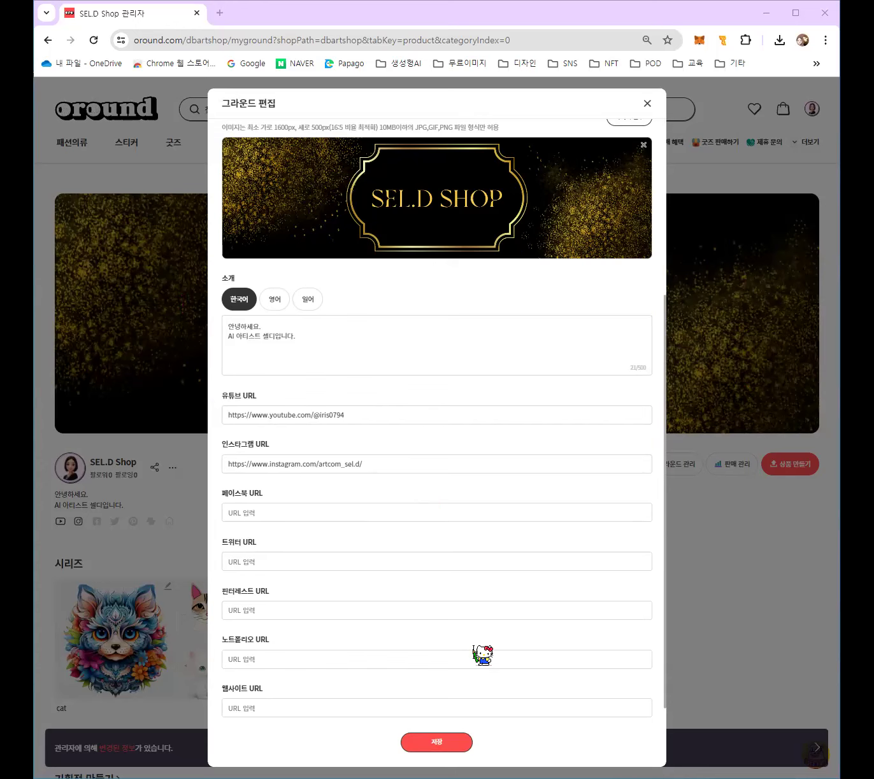
pyautogui.scroll(-1, 369, 624)
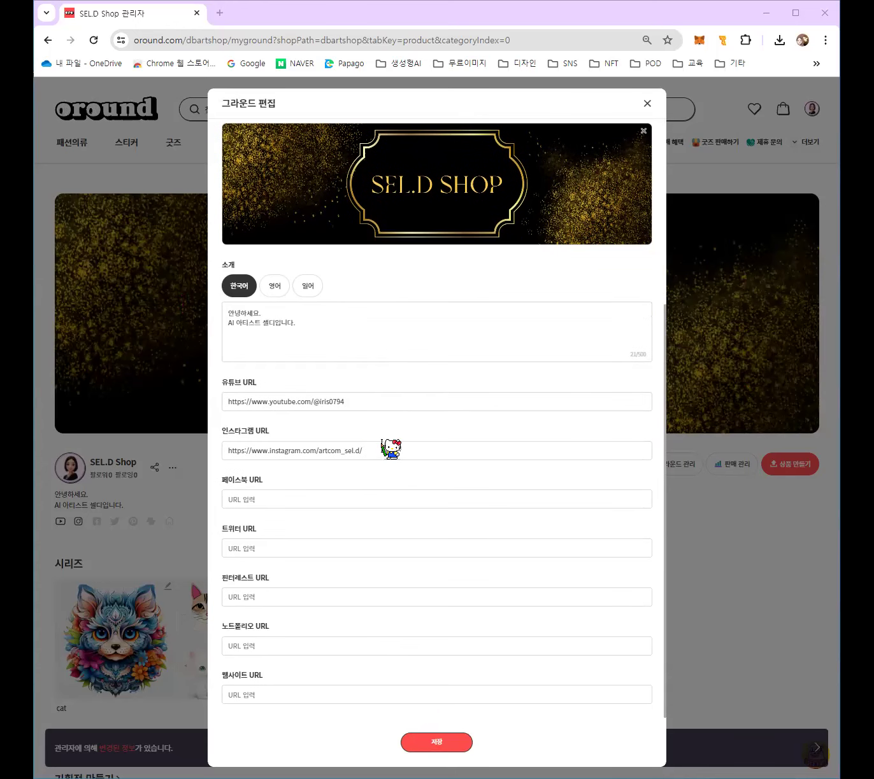
pyautogui.click(451, 749)
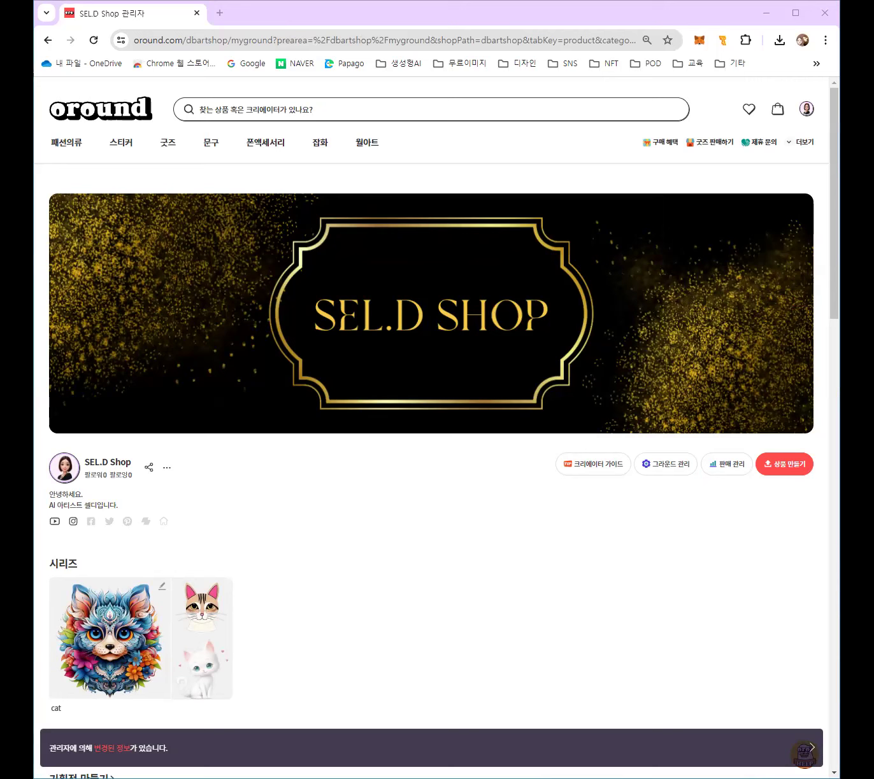
# - Start creating a new product and browse to the 다운로드 folder for an artwork image to upload
pyautogui.click(781, 467)
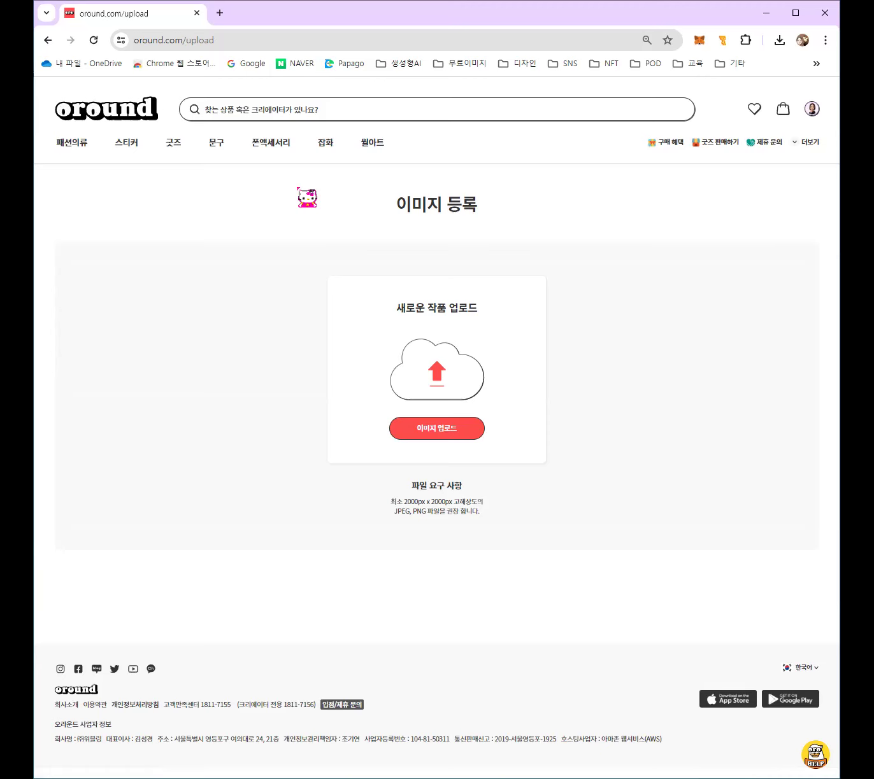
pyautogui.click(455, 430)
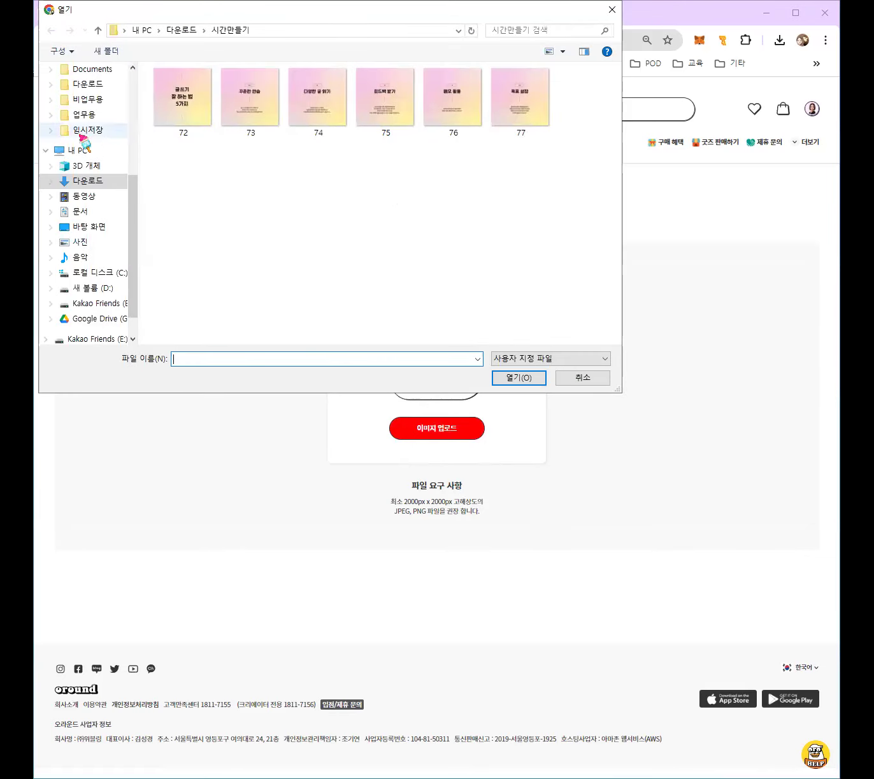
pyautogui.scroll(3, 97, 206)
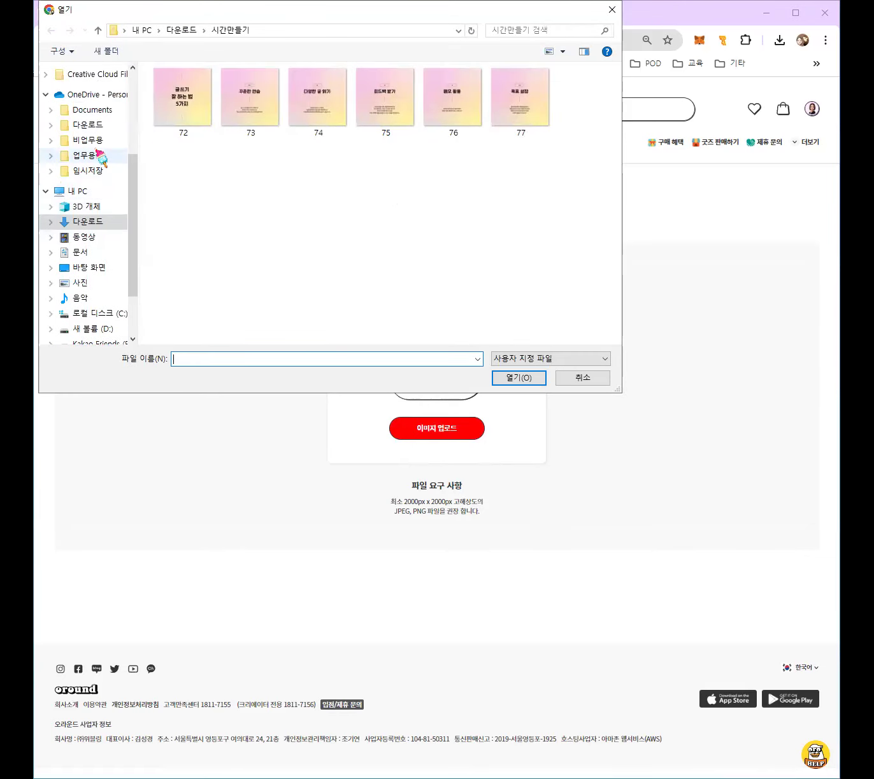
pyautogui.click(97, 30)
# - Try to upload the colorful letter G image, seldy_7_G_text_design_A_playful_and_colorful_letter_G, as the new artwork
pyautogui.scroll(-10, 388, 184)
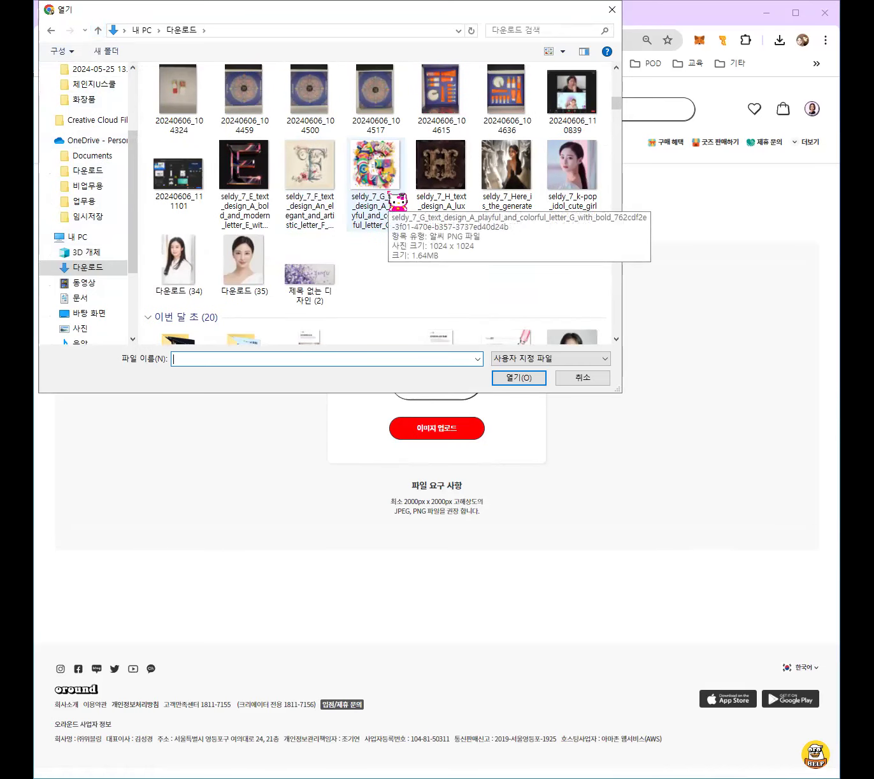
pyautogui.scroll(-6, 398, 200)
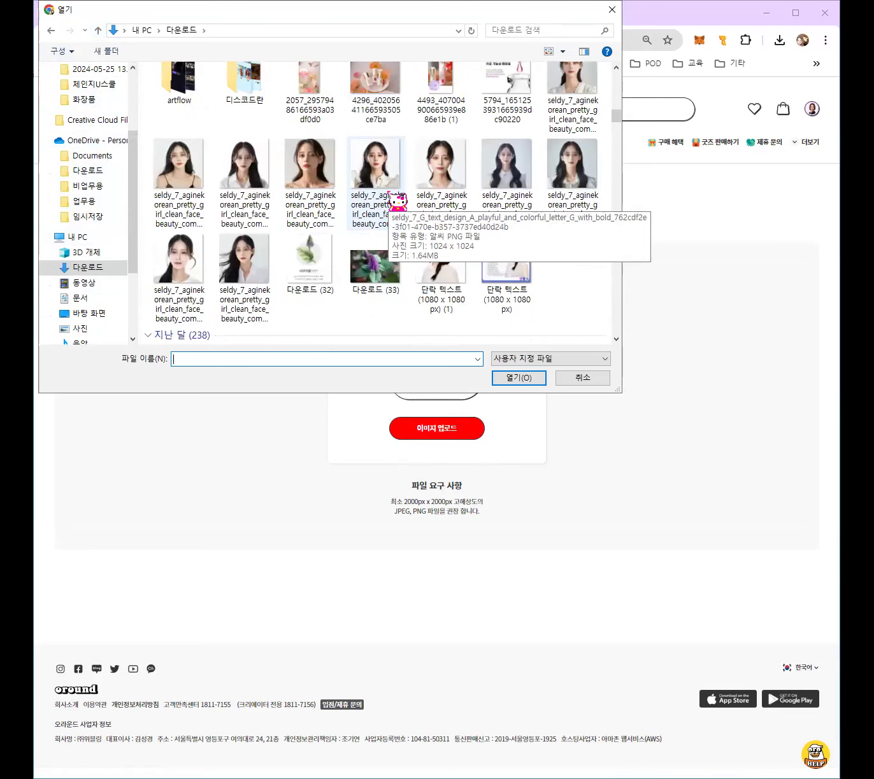
pyautogui.scroll(-1, 567, 278)
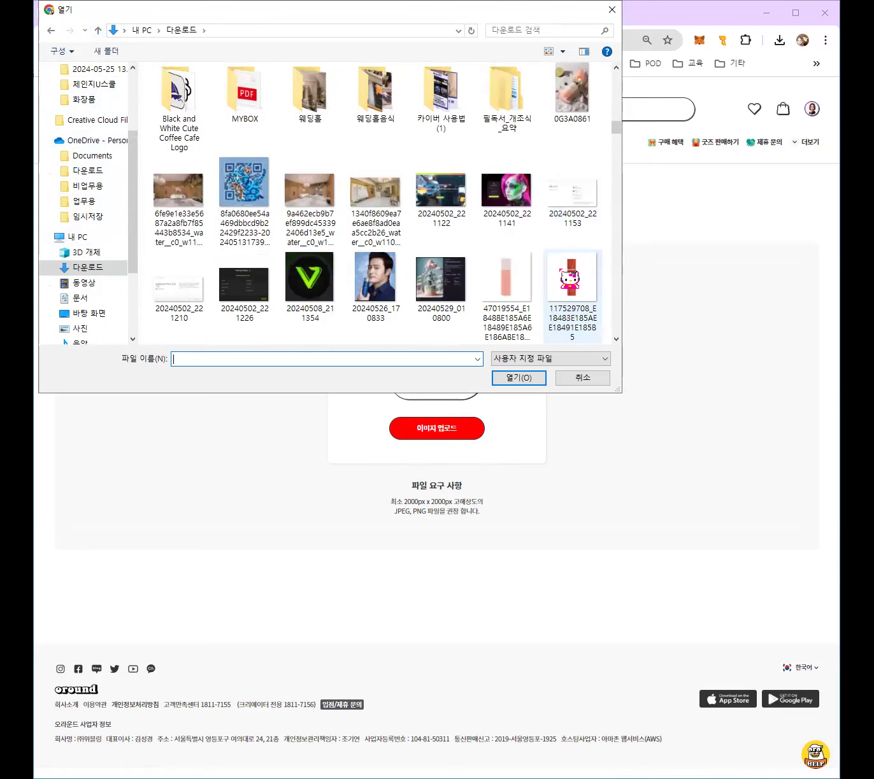
pyautogui.scroll(-2, 567, 279)
pyautogui.scroll(-2, 571, 280)
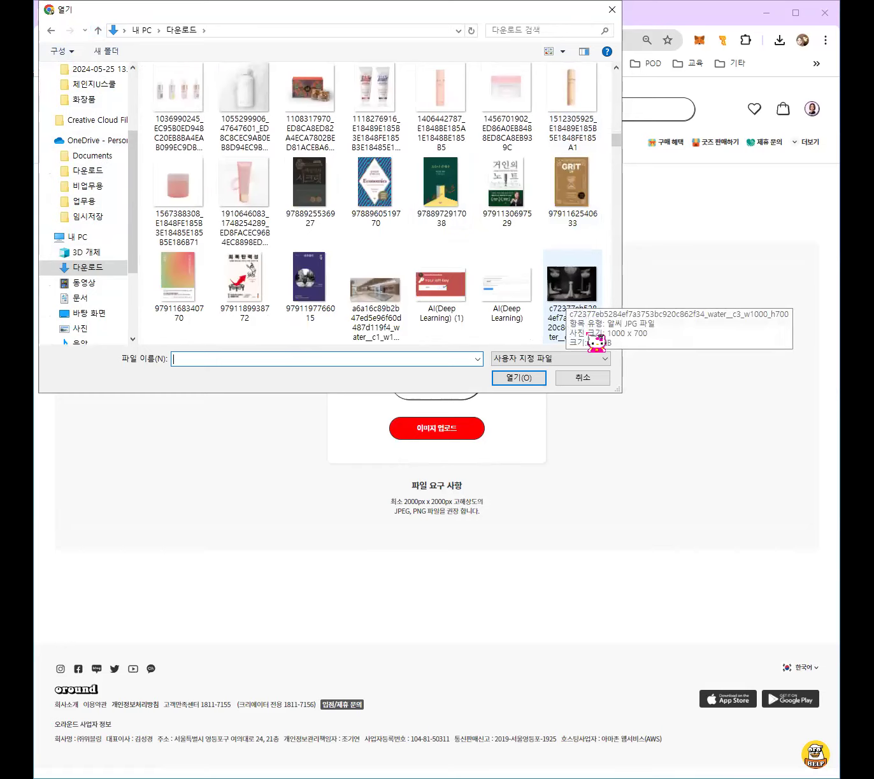
pyautogui.scroll(15, 471, 175)
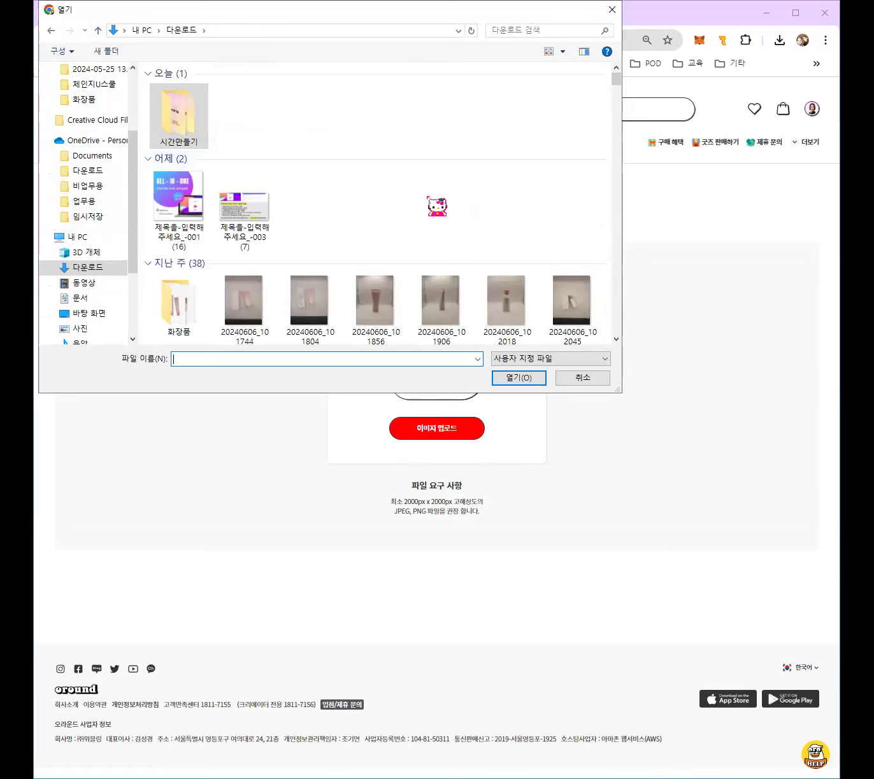
pyautogui.scroll(-5, 436, 204)
pyautogui.click(388, 191)
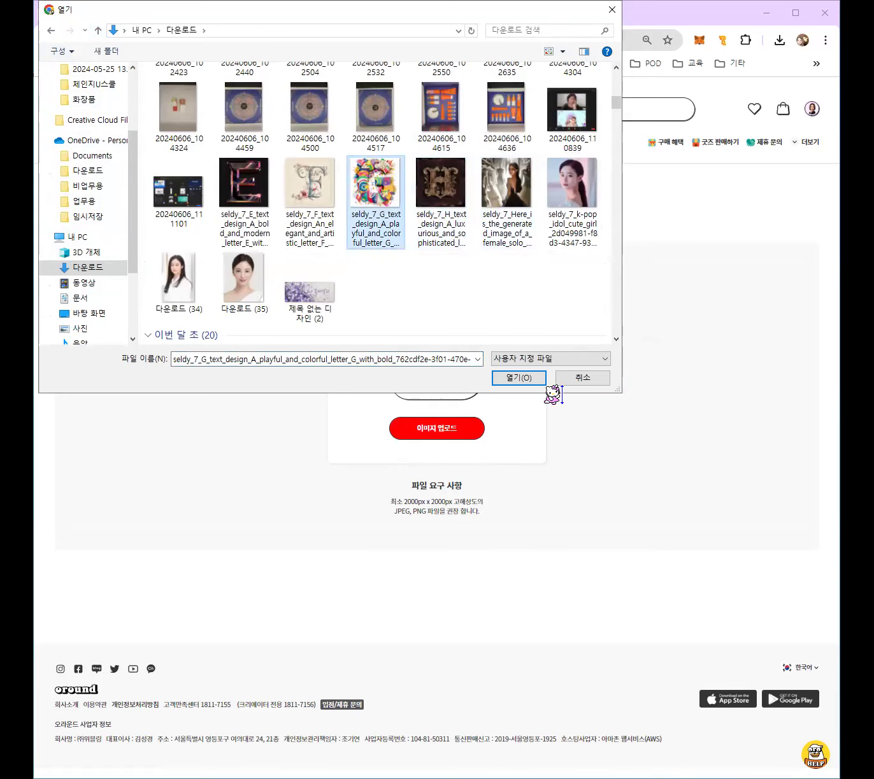
pyautogui.click(534, 380)
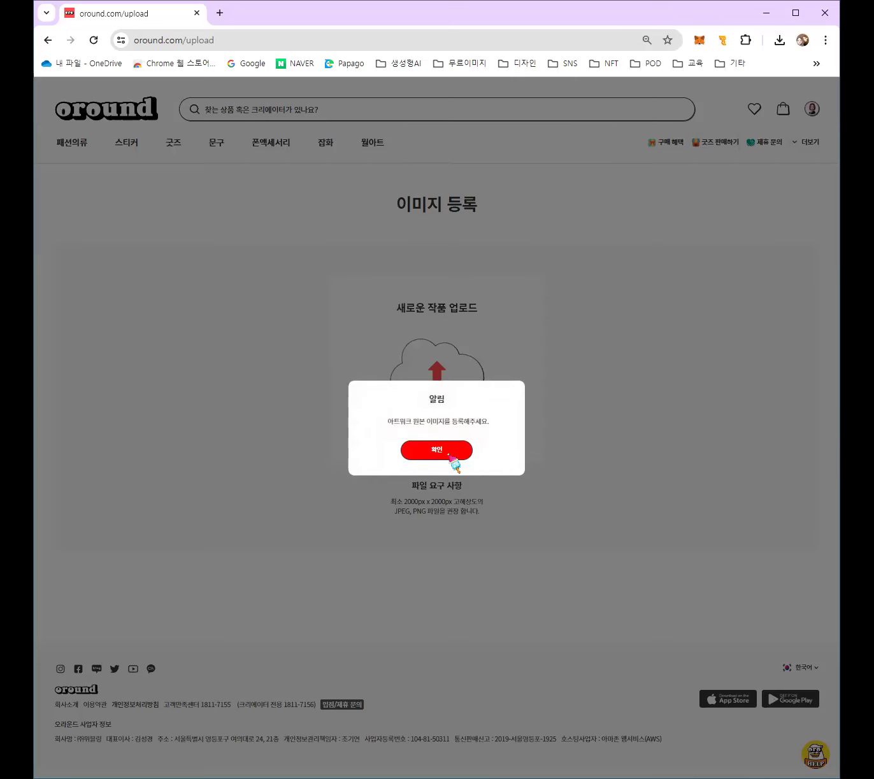
pyautogui.click(449, 455)
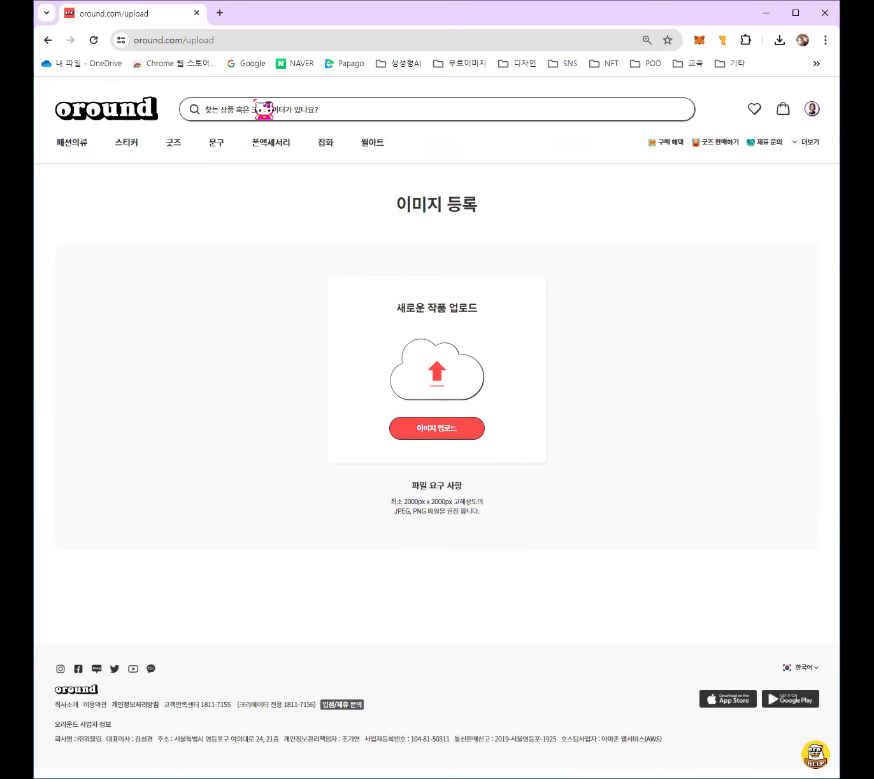
# - Open the Canva home page in a new browser tab using the bookmark in the 디자인 folder
pyautogui.click(219, 13)
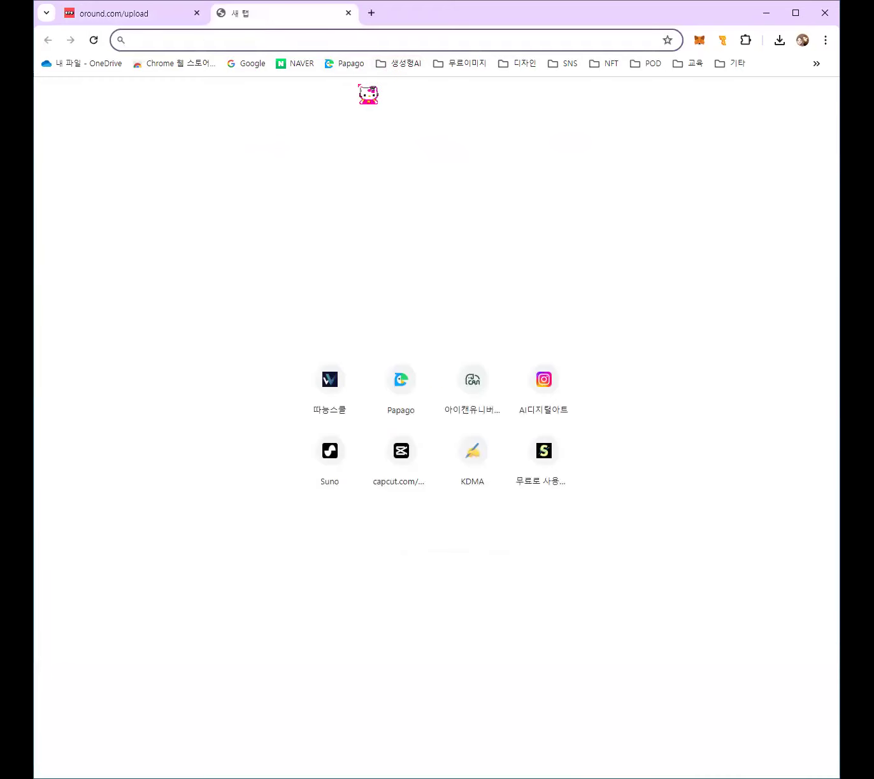
pyautogui.click(658, 66)
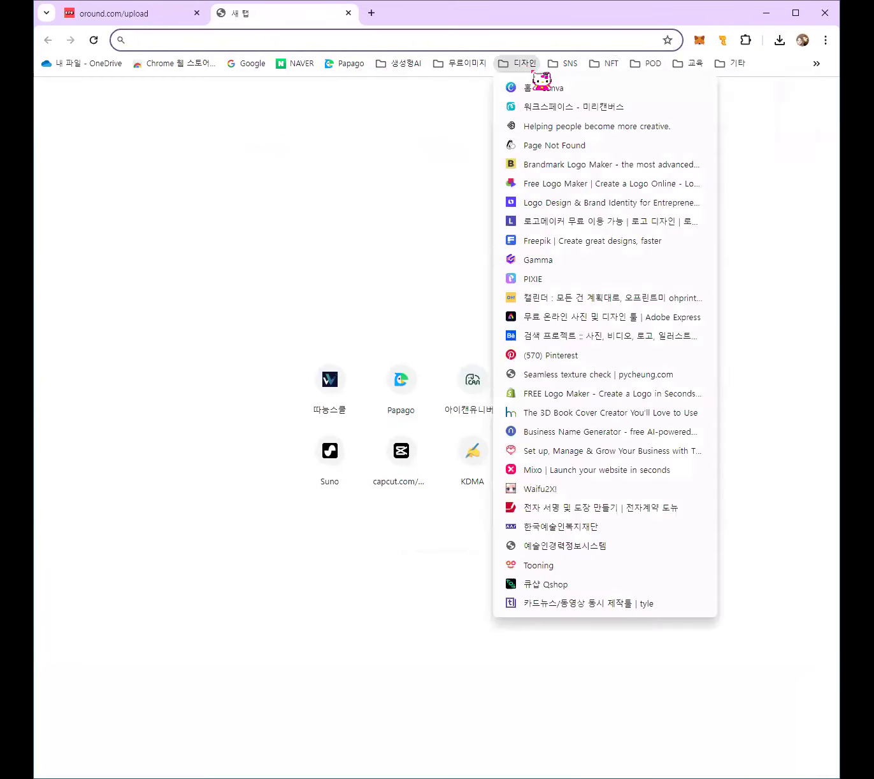
pyautogui.click(531, 88)
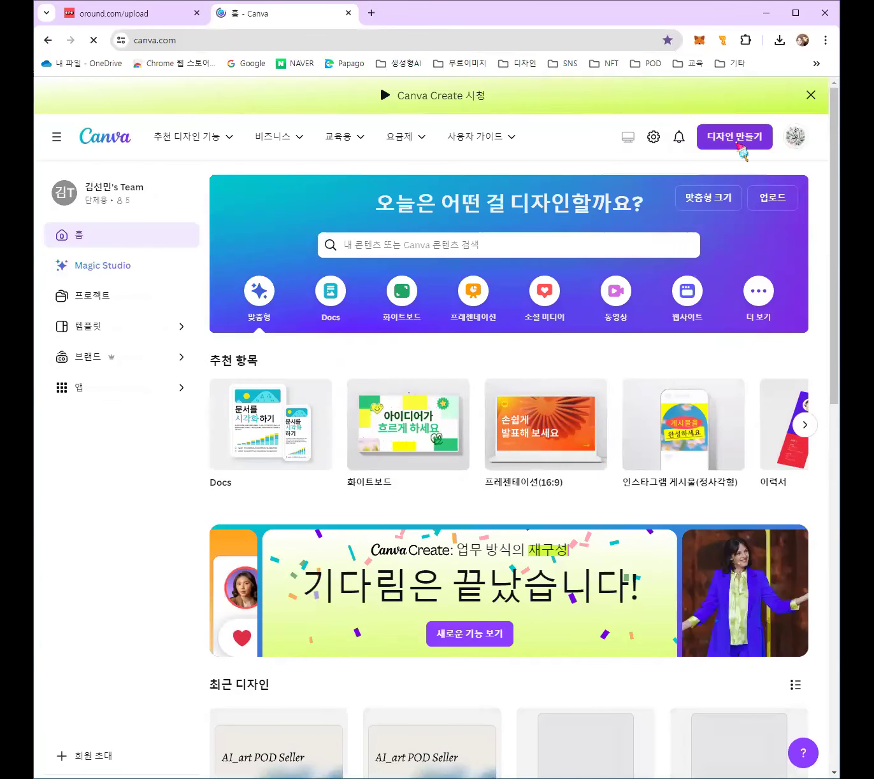
# - Create a new custom-size design 2000 px wide and 2000 px high
pyautogui.click(737, 147)
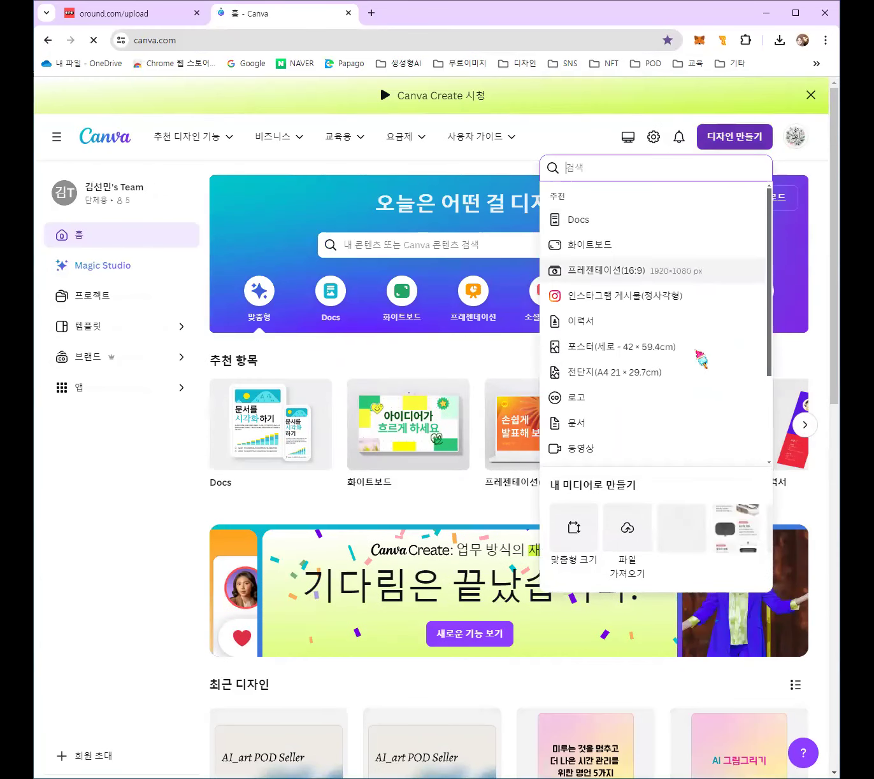
pyautogui.click(580, 534)
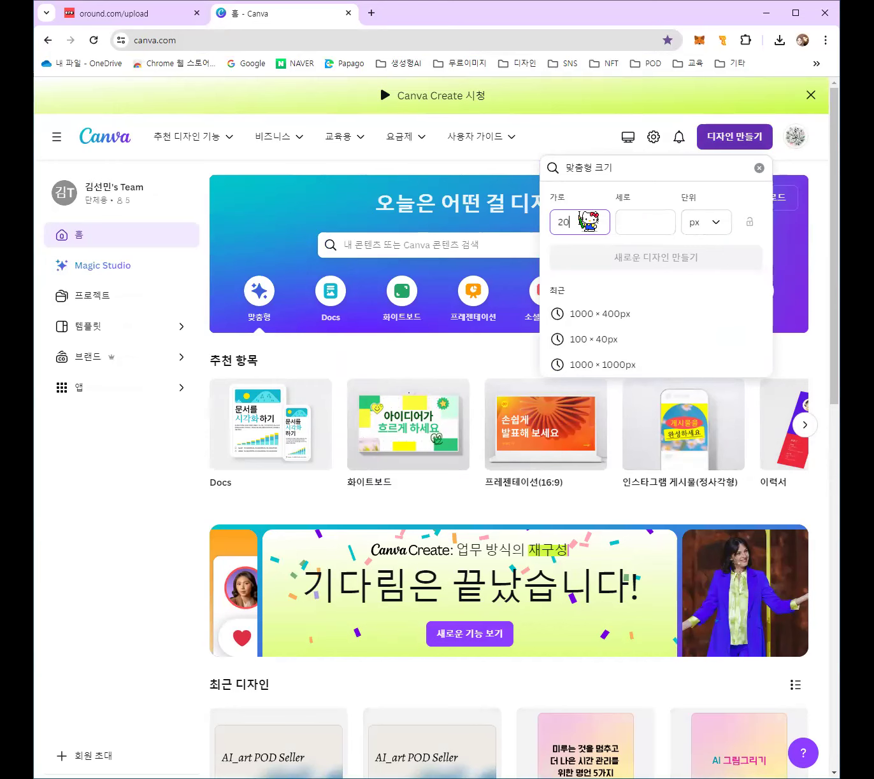
pyautogui.click(641, 222)
pyautogui.write('2')
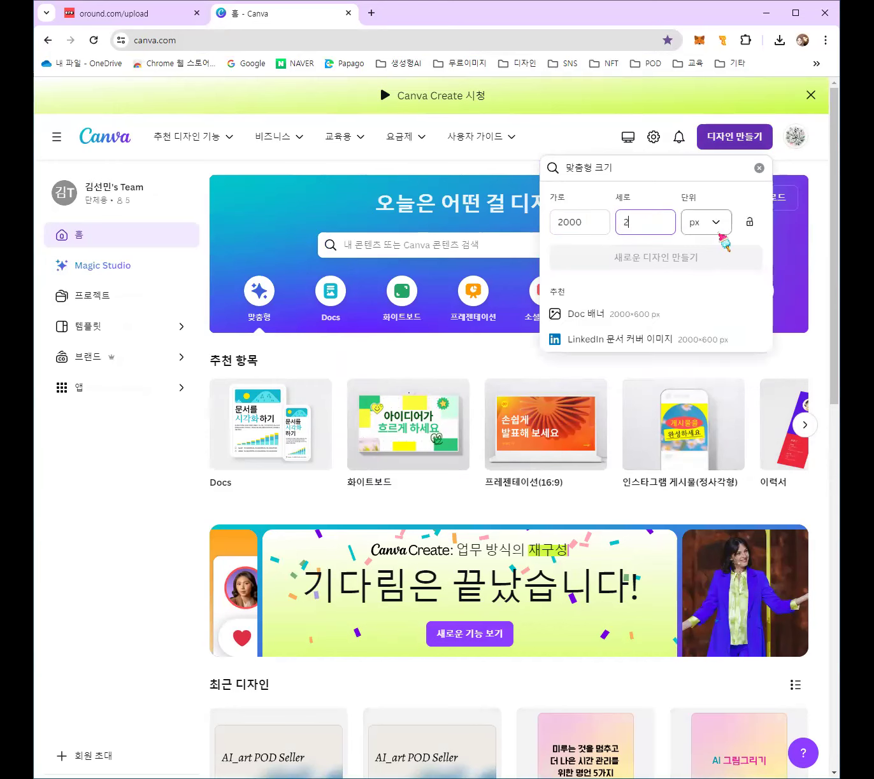
pyautogui.write('000')
pyautogui.click(707, 261)
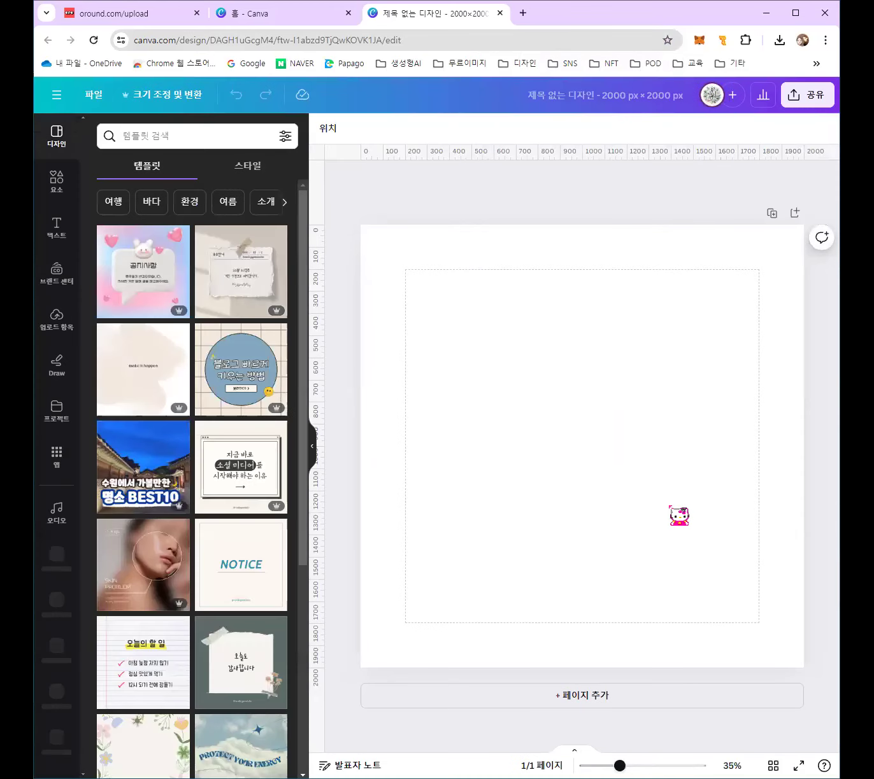
# - Upload the colorful letter G image, seldy_7_G_text_design_A_playful_and_colorful_letter_G, from the 다운로드 folder to the Canva uploads
pyautogui.click(51, 332)
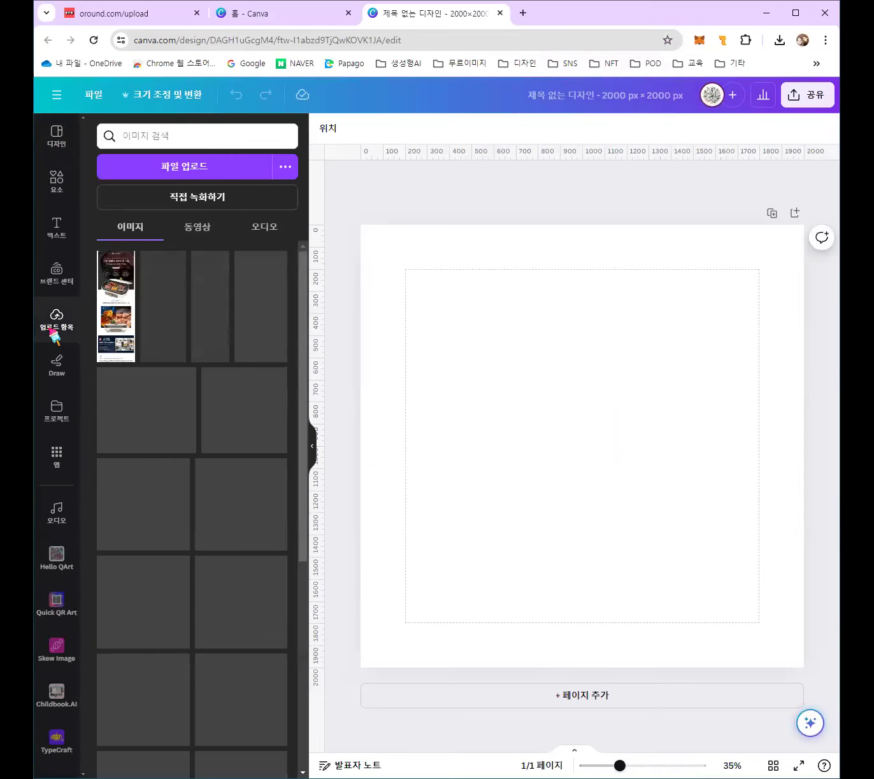
pyautogui.click(177, 168)
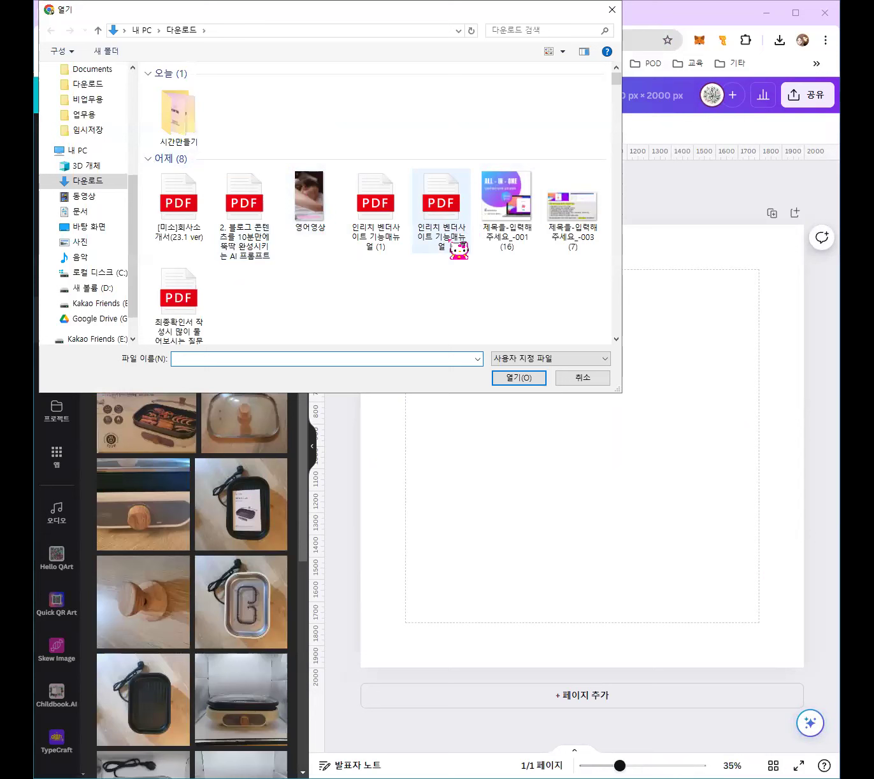
pyautogui.scroll(5, 100, 195)
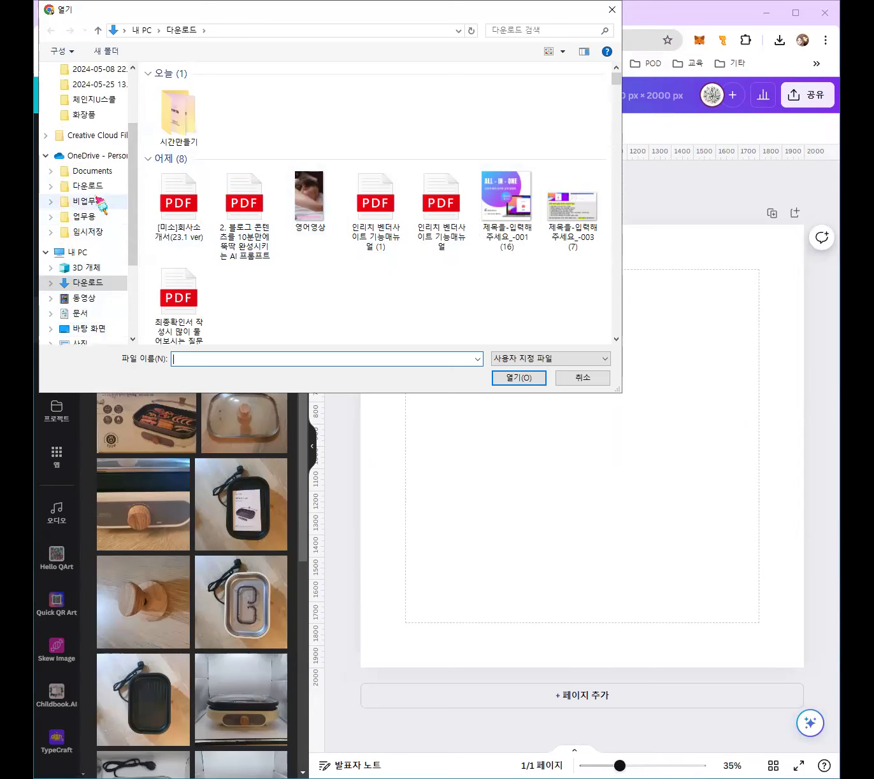
pyautogui.click(113, 109)
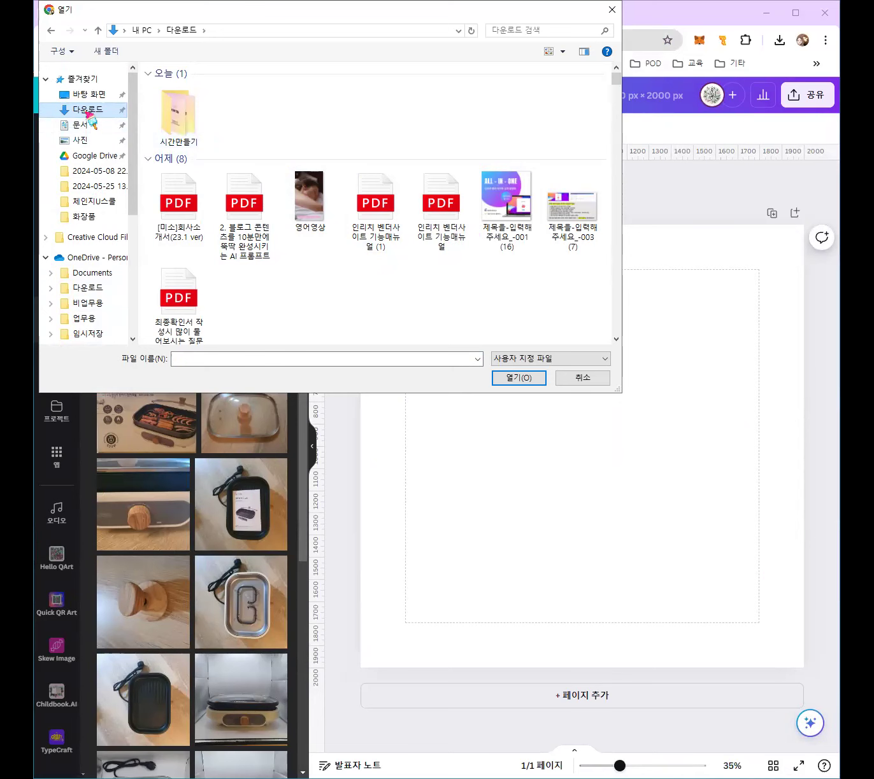
pyautogui.scroll(-12, 299, 134)
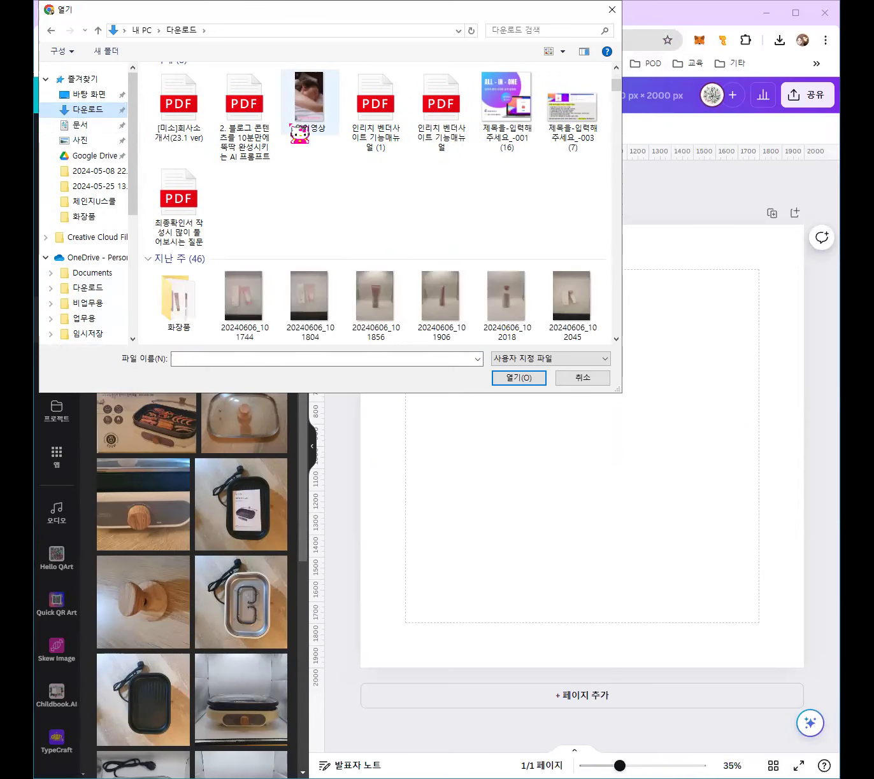
pyautogui.scroll(-2, 456, 243)
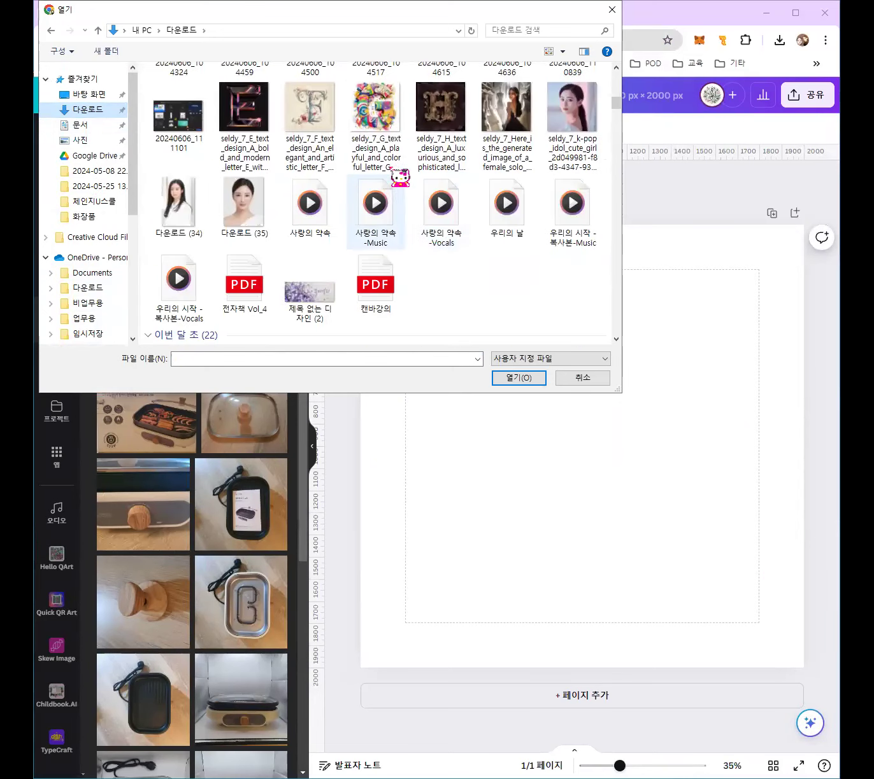
pyautogui.click(375, 128)
pyautogui.click(529, 382)
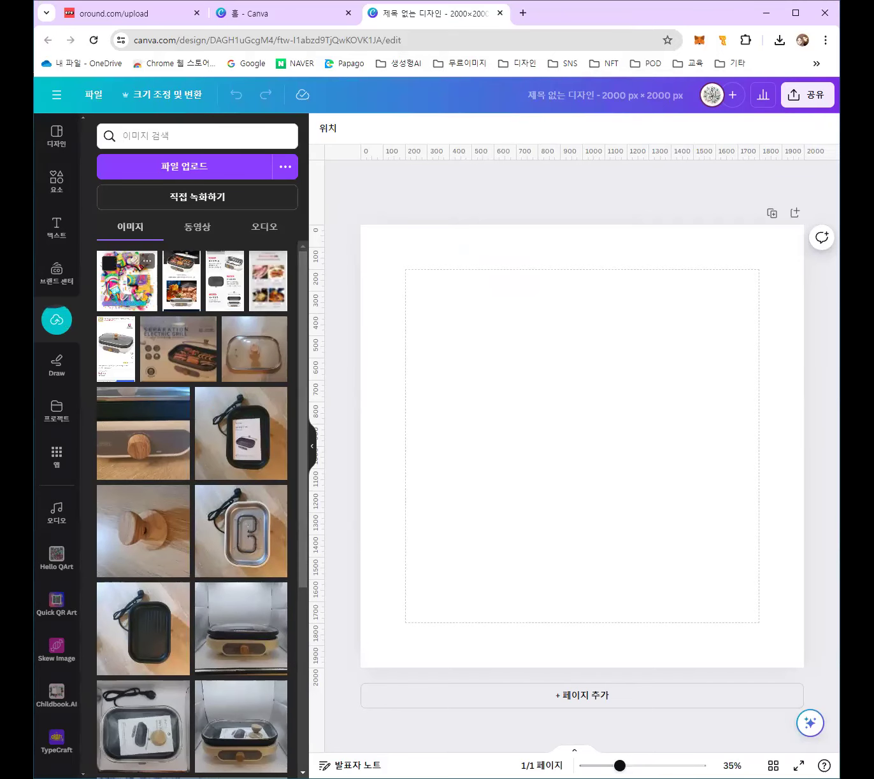
# - Place the uploaded letter G image on the page and enlarge it to fill the whole canvas
pyautogui.click(128, 280)
pyautogui.moveTo(439, 303); pyautogui.dragTo(360, 224)
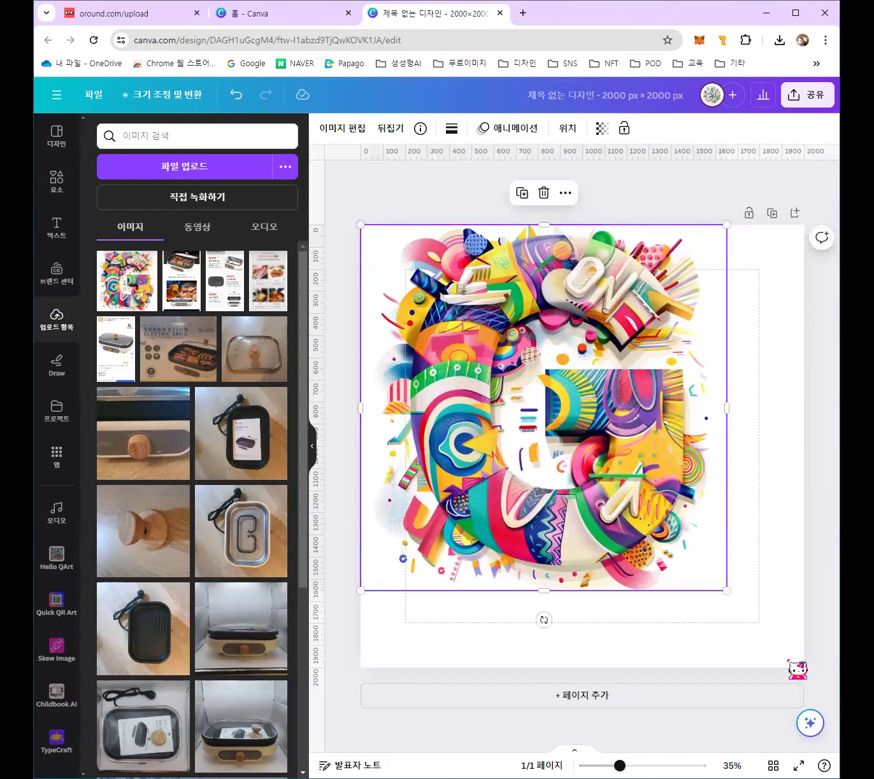
pyautogui.moveTo(726, 589); pyautogui.dragTo(803, 667)
pyautogui.click(843, 645)
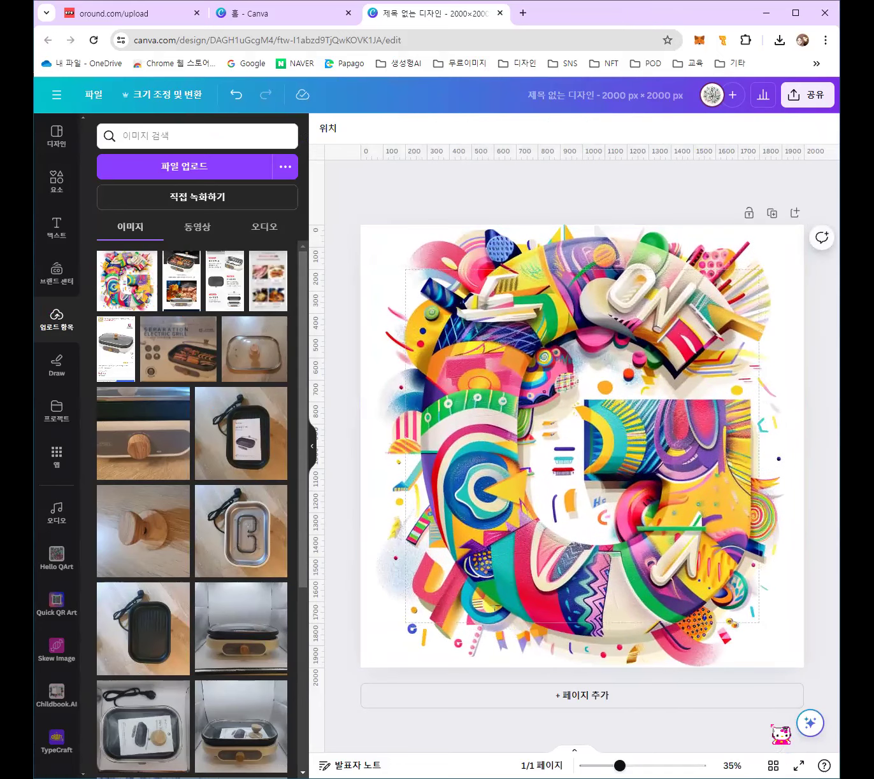
# - Download the letter G design as a PNG at size 1, 2,000×2,000 px
pyautogui.click(808, 96)
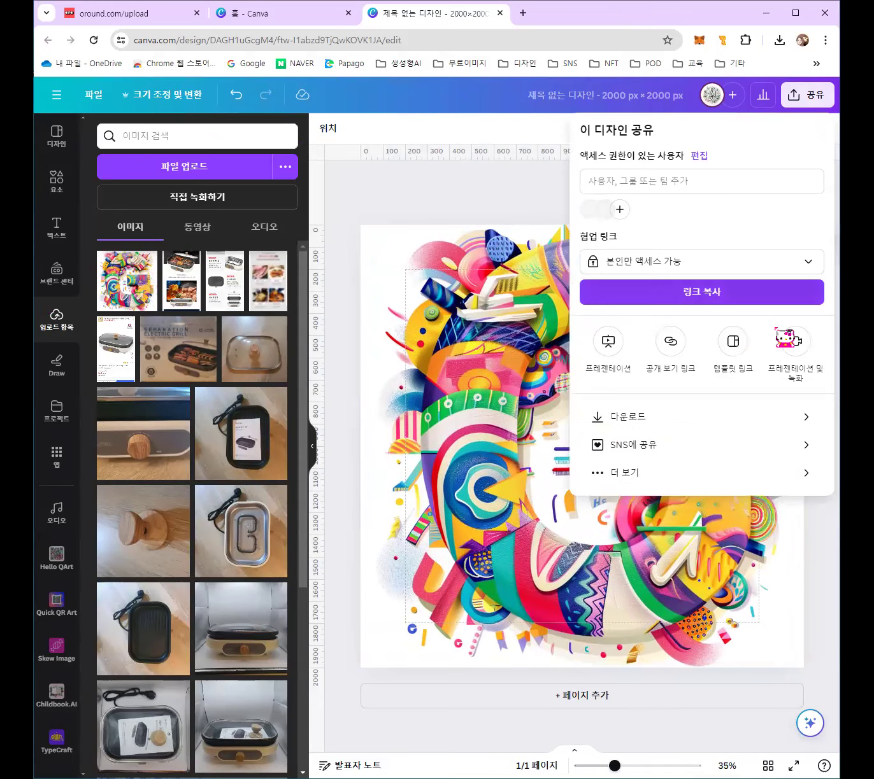
pyautogui.click(771, 425)
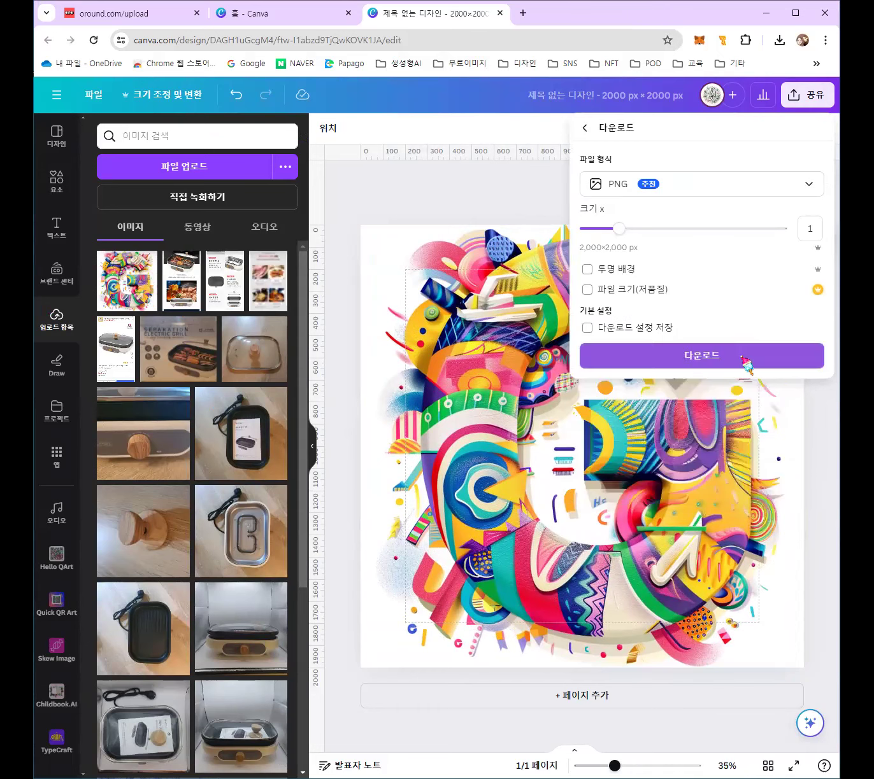
pyautogui.click(744, 366)
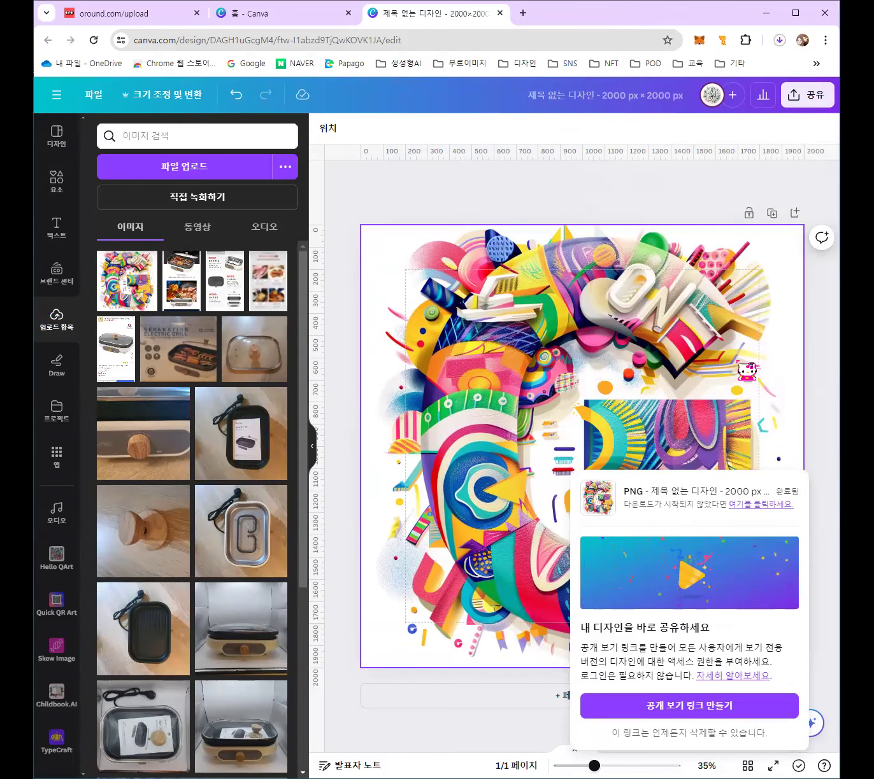
# - Switch back to the oround upload page and upload 제목 없는 디자인 (3) as the new artwork, acknowledging the registration notice
pyautogui.click(160, 18)
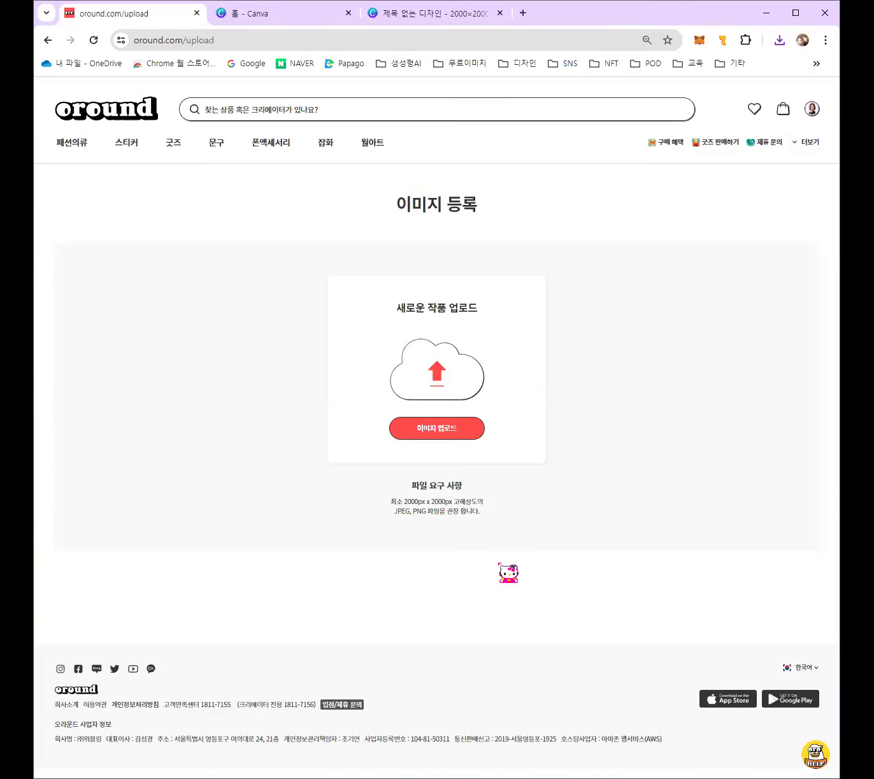
pyautogui.click(456, 438)
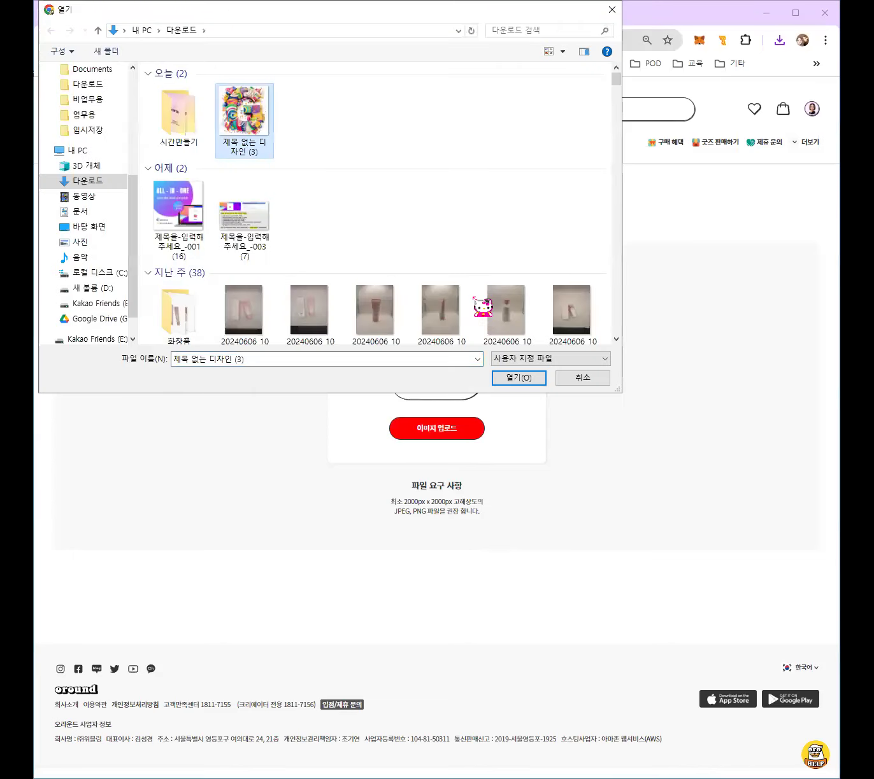
pyautogui.click(523, 378)
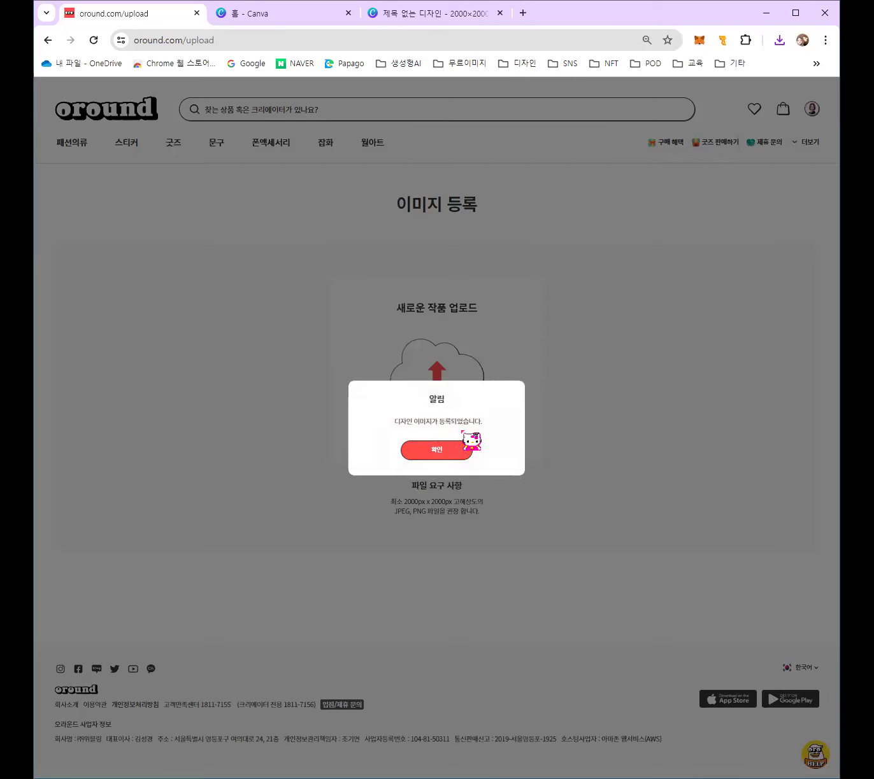
pyautogui.click(457, 452)
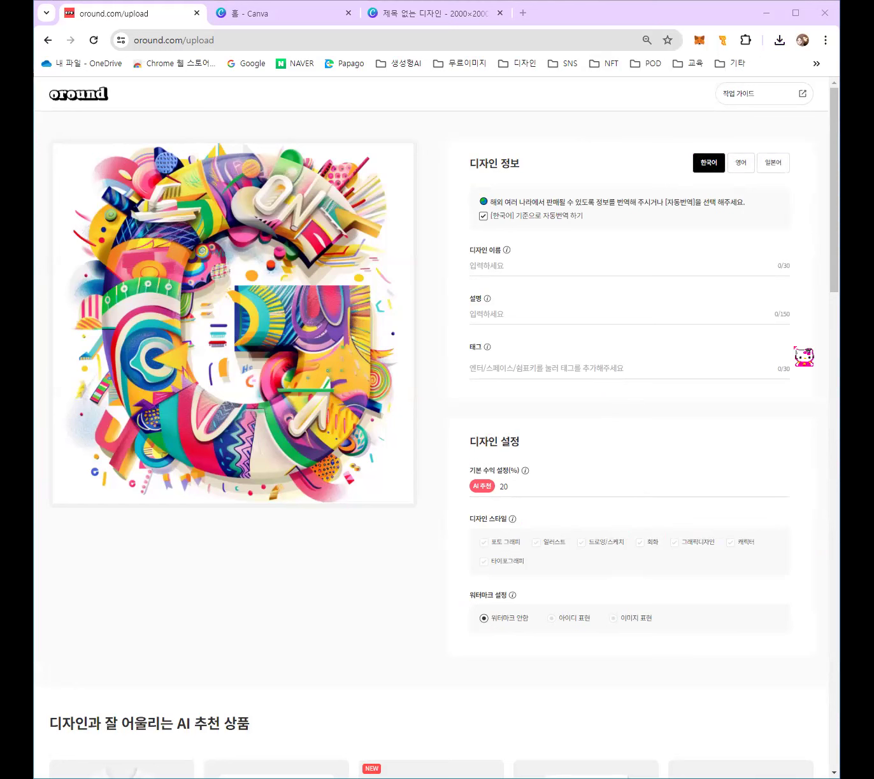
# - Name the design G그래픽디자인 and enter the description 일러스트로 만든 그래픽디자인
pyautogui.click(563, 275)
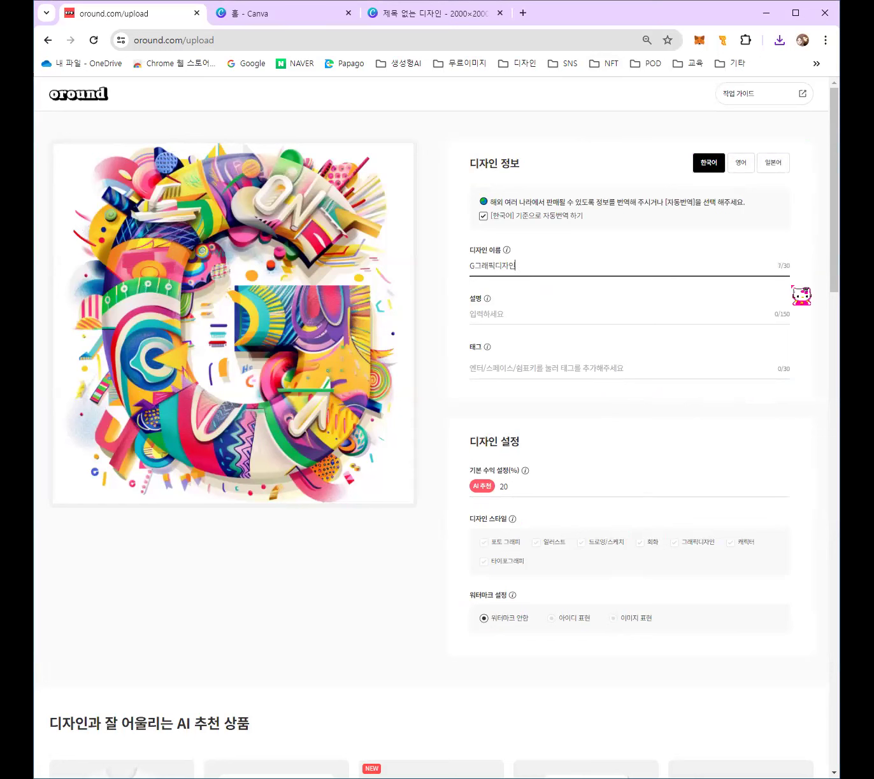
pyautogui.click(607, 318)
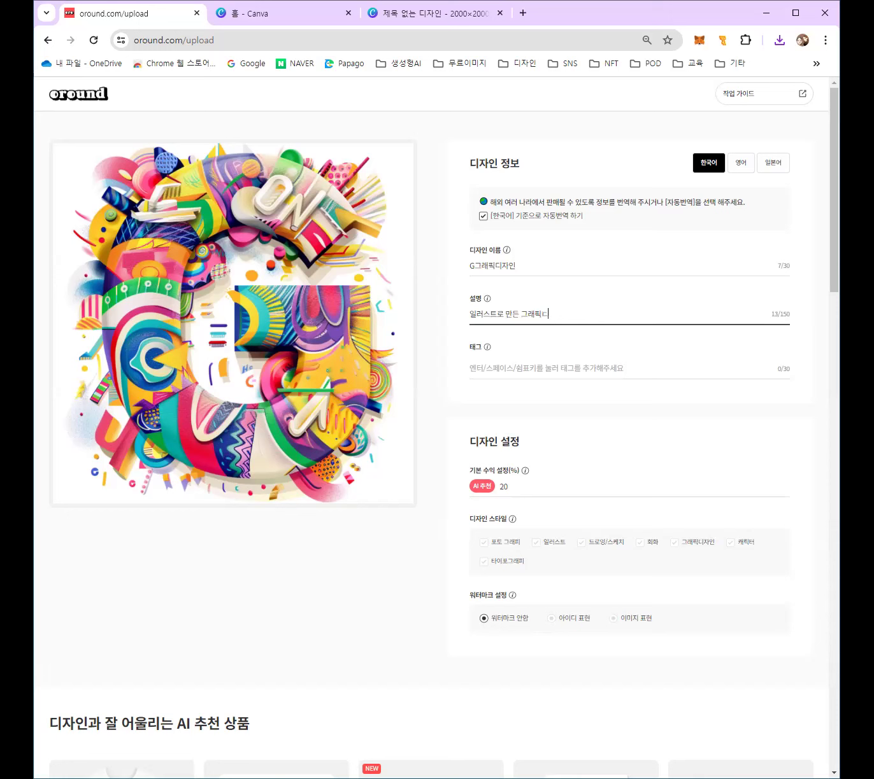
# - Add the tags G로고, 그래픽 and 캘리그라피 to the design
pyautogui.click(631, 369)
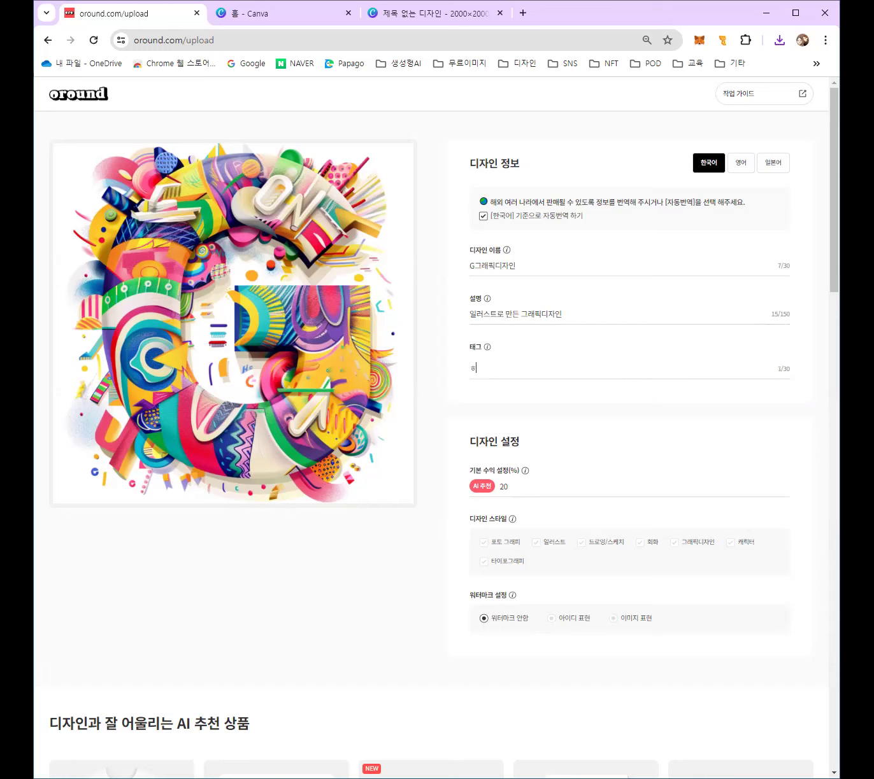
pyautogui.write('ㅎ')
pyautogui.press('BackSpace')
pyautogui.write('G로고')
pyautogui.press('Return')
pyautogui.write('ㄱ')
pyautogui.write('래픽')
pyautogui.press('Return')
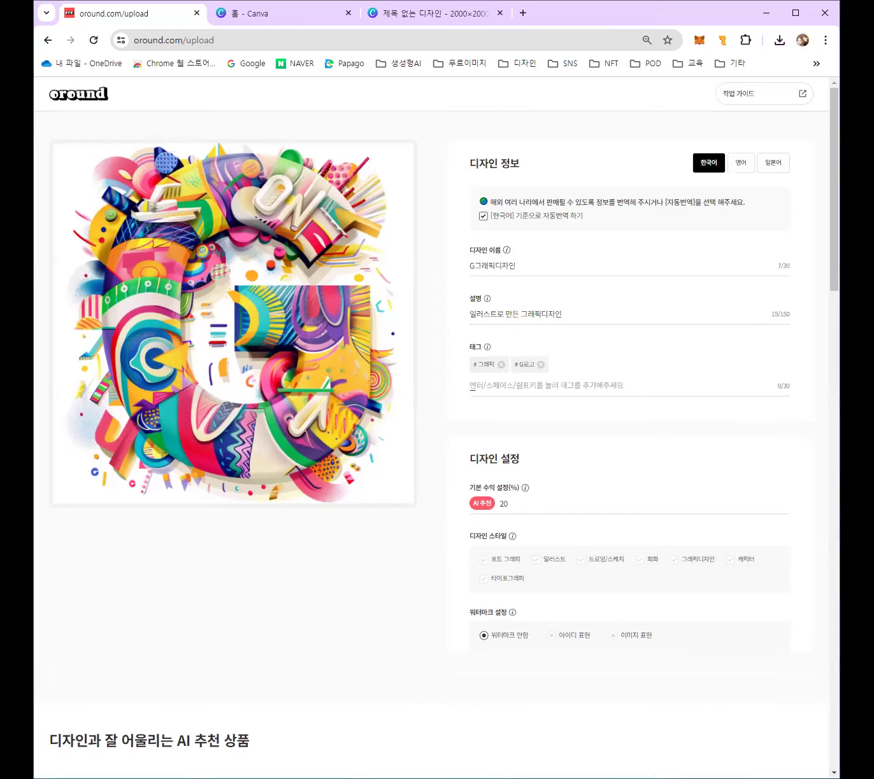
pyautogui.write('캘ㄹ')
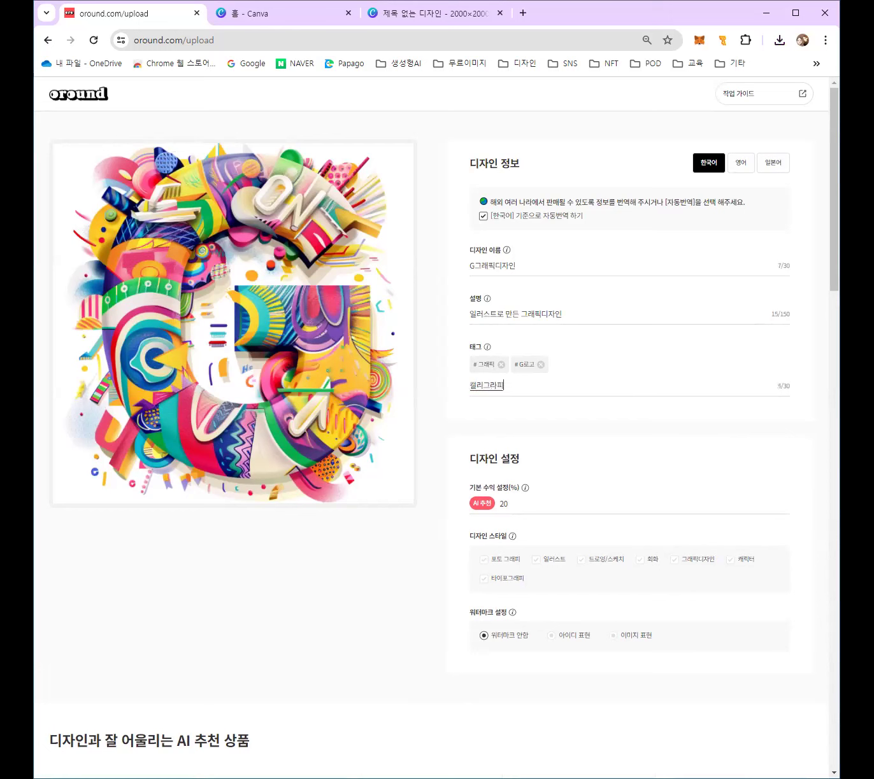
pyautogui.write('그라피')
pyautogui.press('Return')
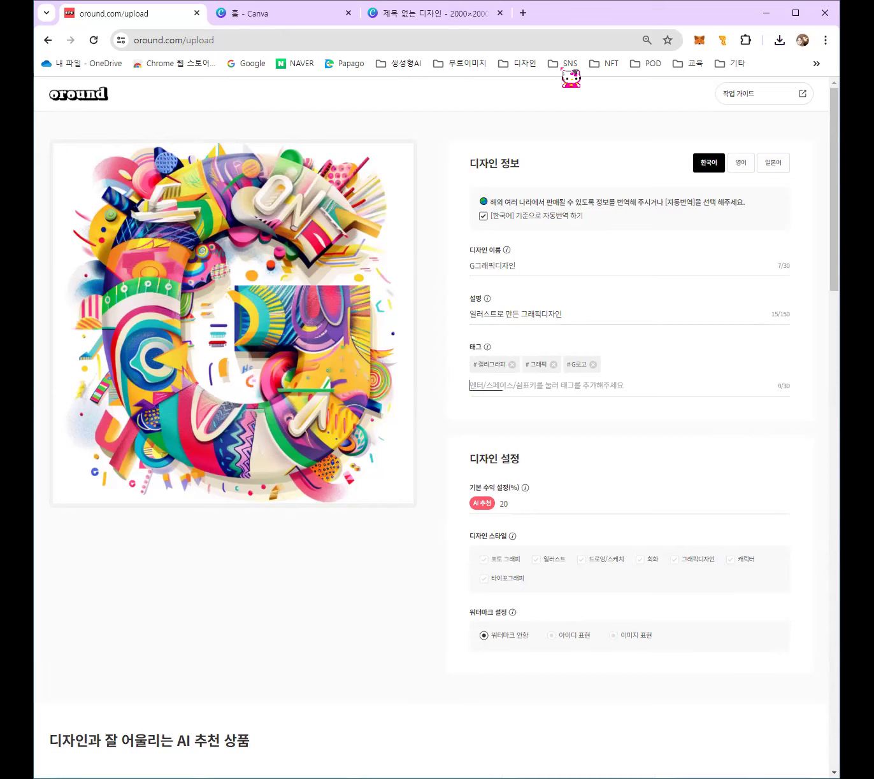
# - Select 그래픽디자인 as the design style in the design settings
pyautogui.scroll(-1, 741, 424)
pyautogui.scroll(-1, 742, 424)
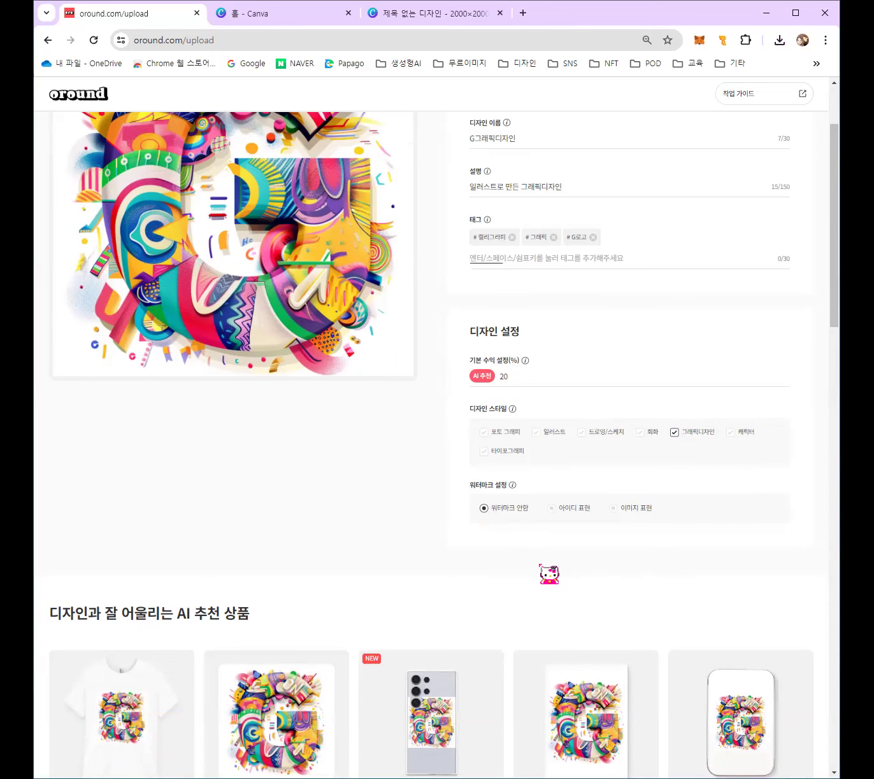
# - Review the profit setting and examine the artwork previews and prices on the AI-recommended and additional products
pyautogui.scroll(-2, 549, 573)
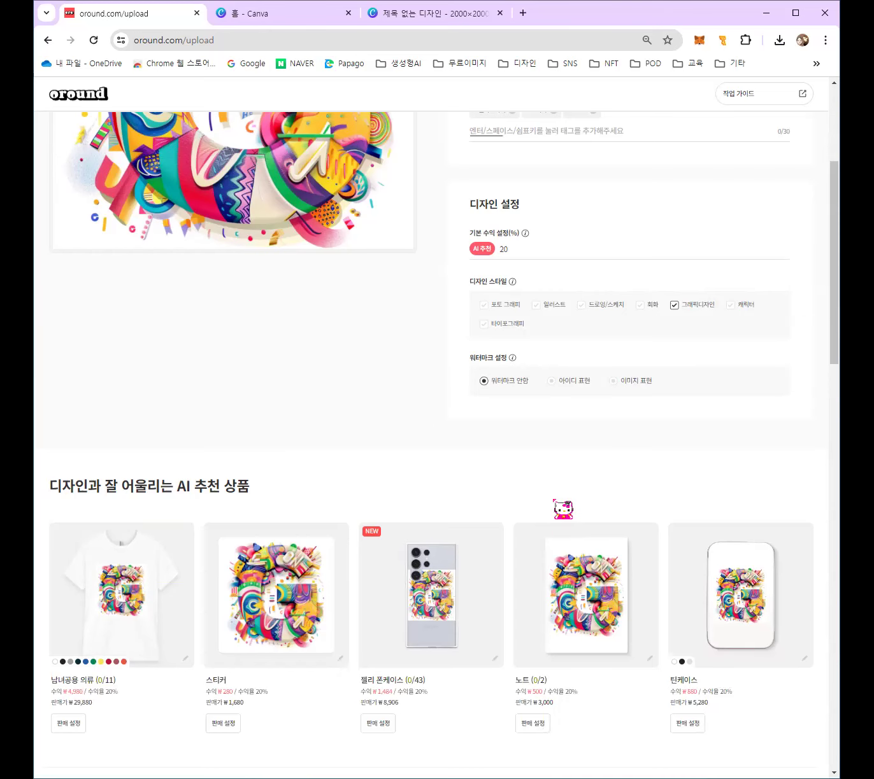
pyautogui.scroll(1, 563, 511)
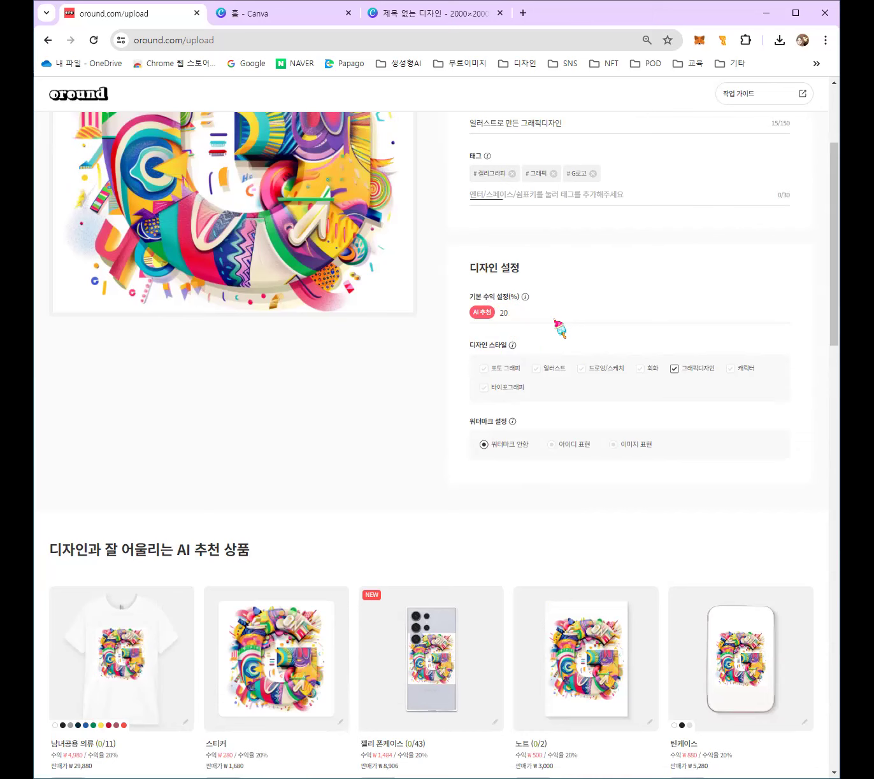
pyautogui.scroll(-3, 563, 337)
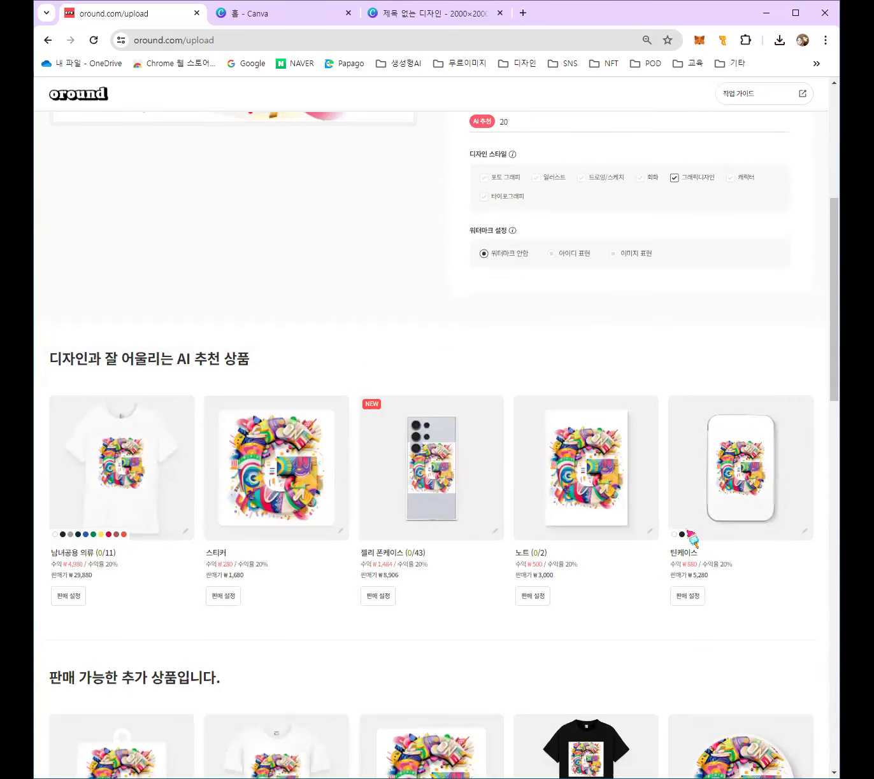
pyautogui.scroll(-1, 689, 533)
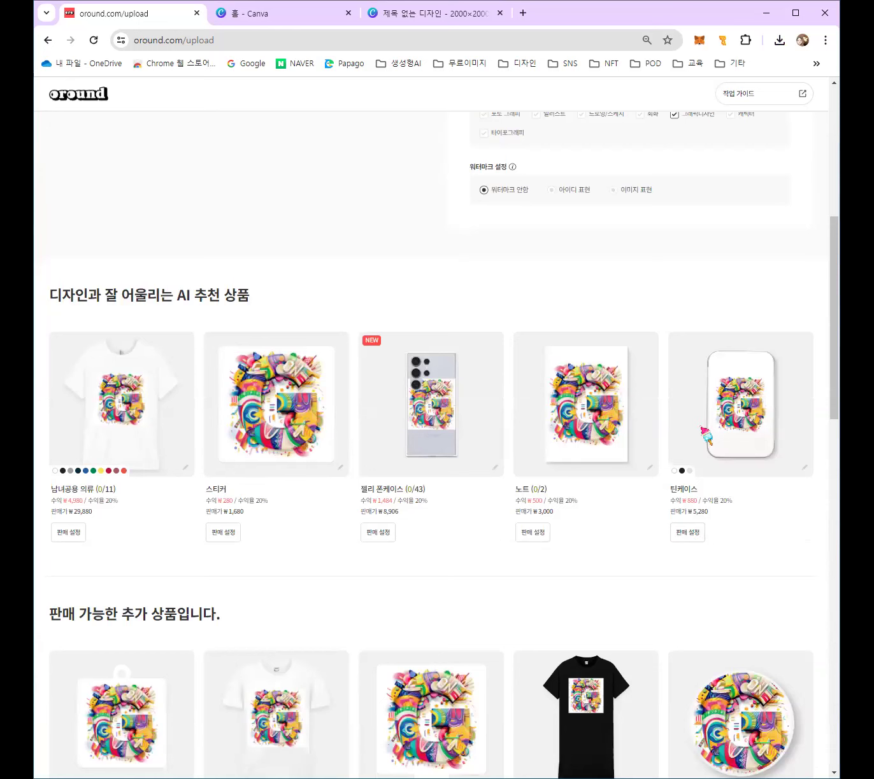
pyautogui.scroll(-1, 219, 549)
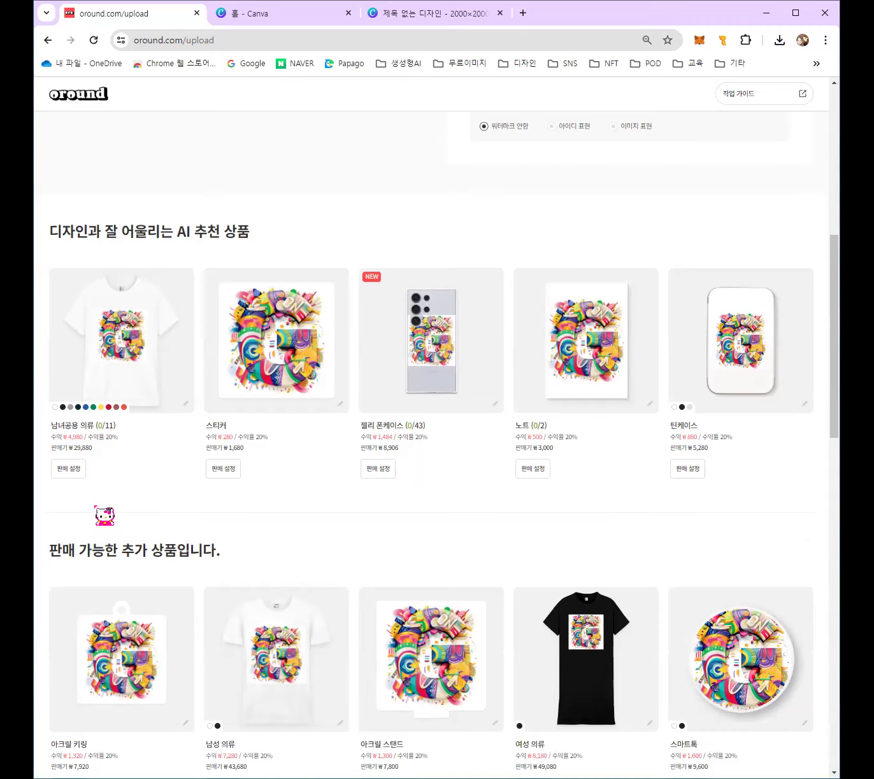
pyautogui.scroll(-1, 524, 502)
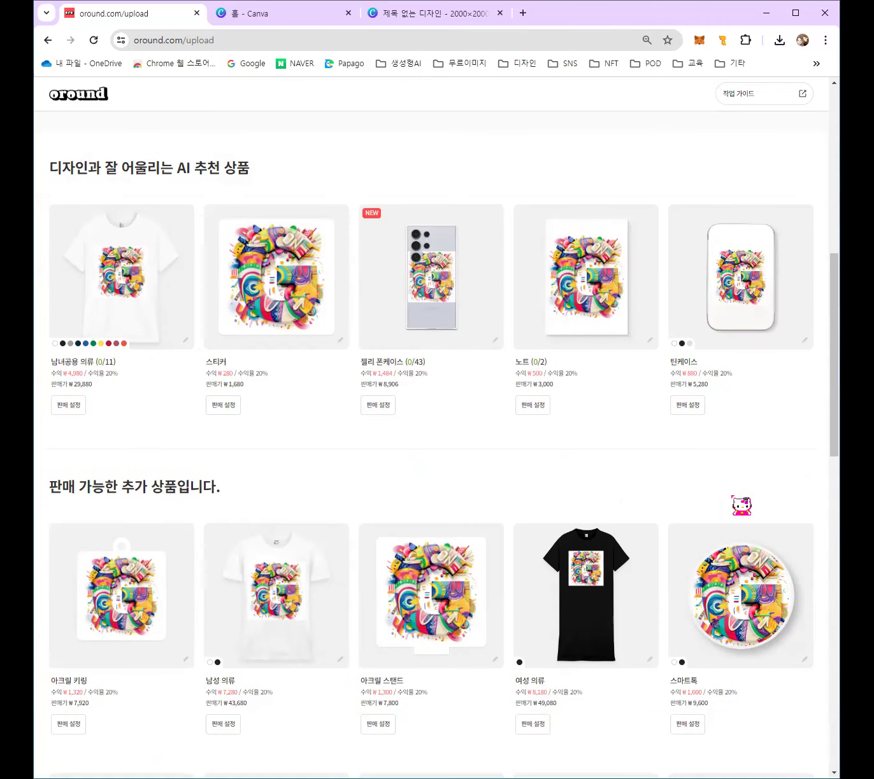
pyautogui.scroll(-2, 741, 506)
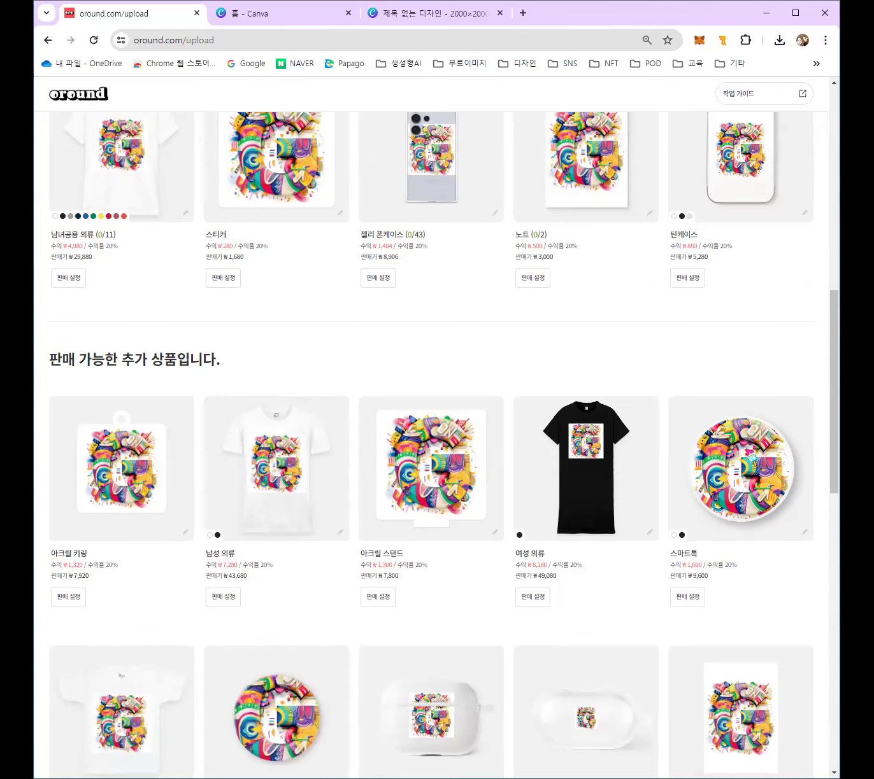
pyautogui.scroll(-4, 748, 455)
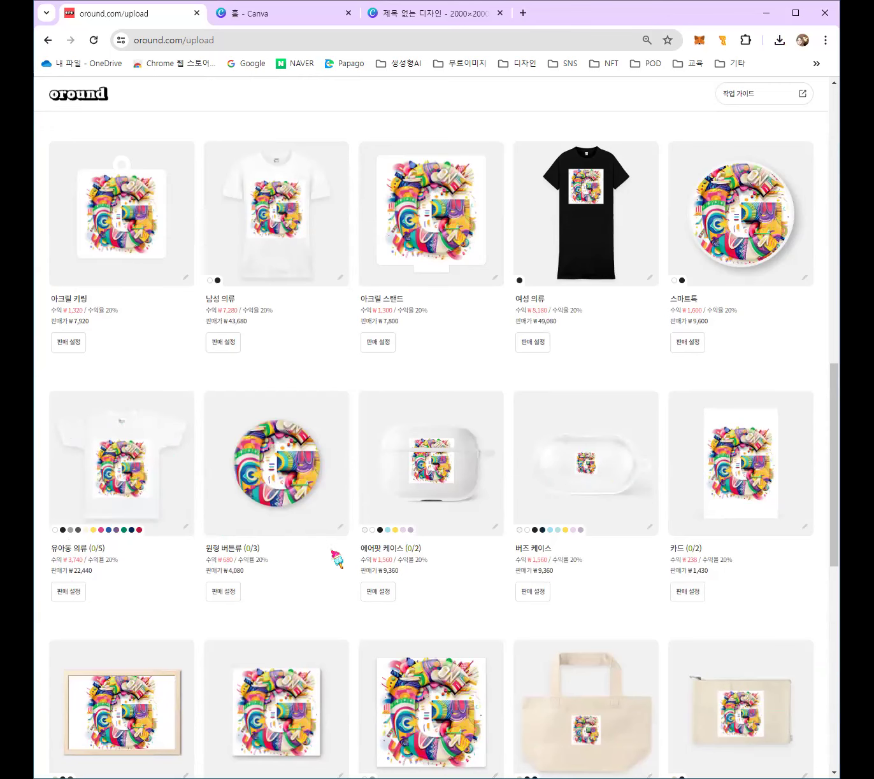
# - Look through the artwork previews and prices of the additional products, including the frames, bags, memo pad and phone cases
pyautogui.scroll(-5, 568, 424)
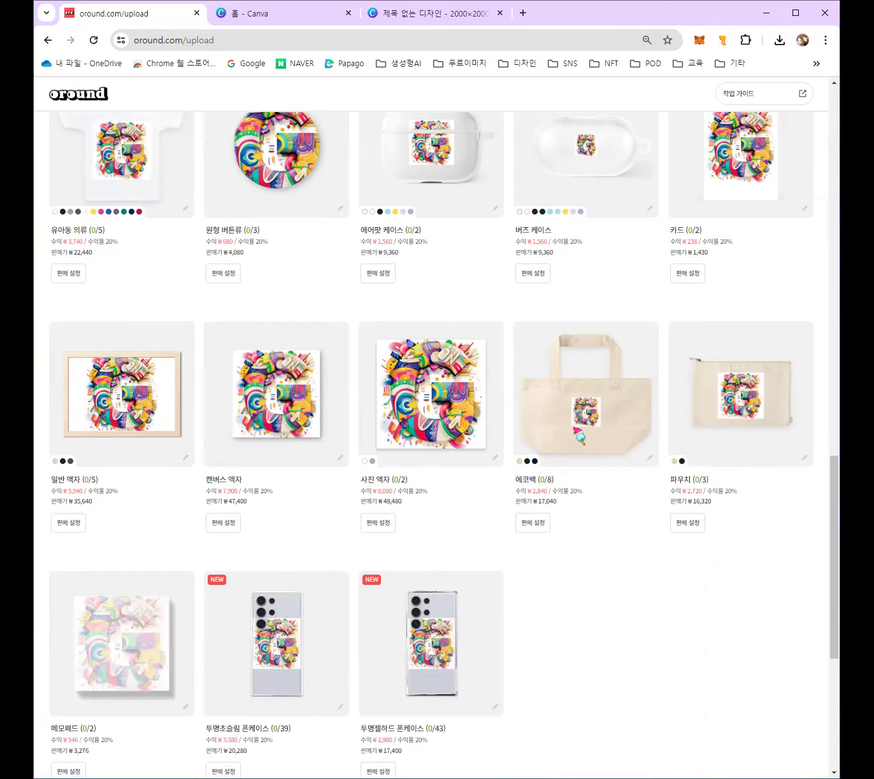
pyautogui.scroll(-3, 548, 611)
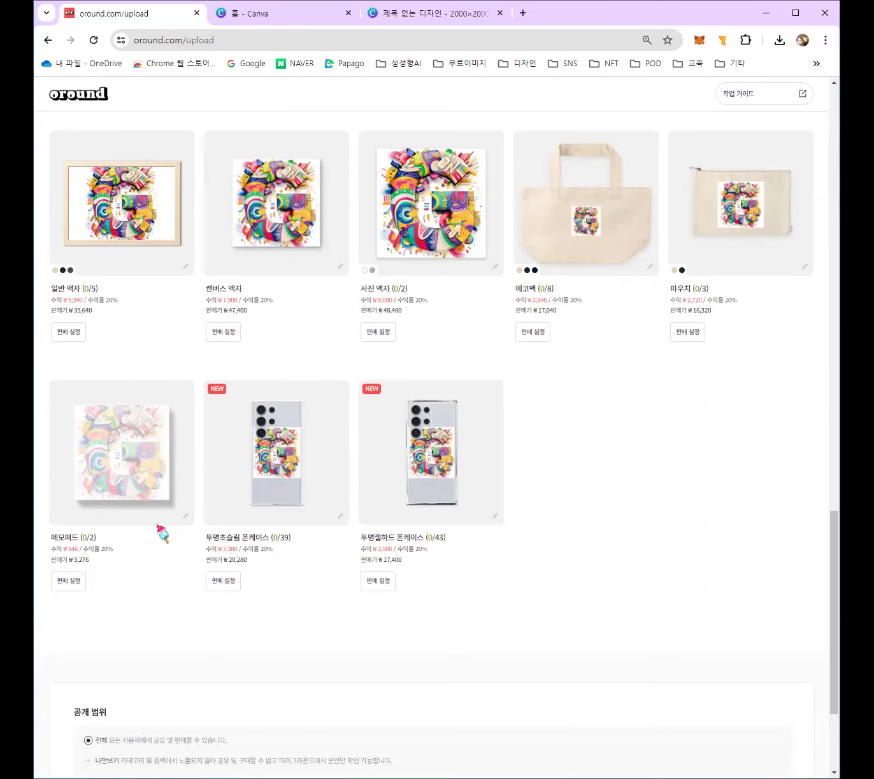
pyautogui.scroll(7, 156, 484)
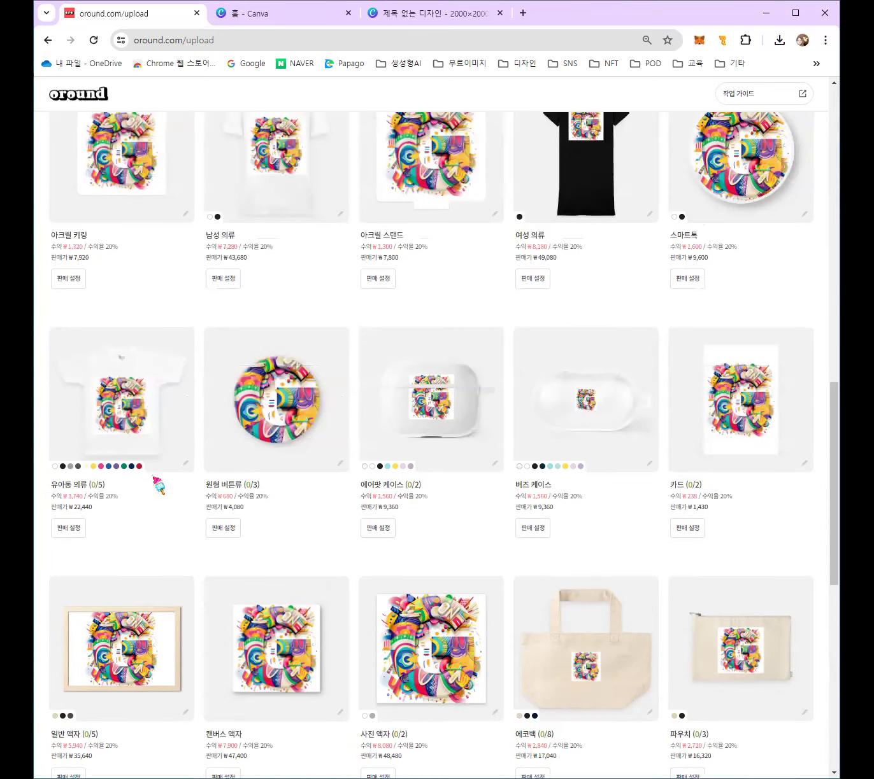
pyautogui.scroll(4, 334, 550)
pyautogui.scroll(-14, 333, 550)
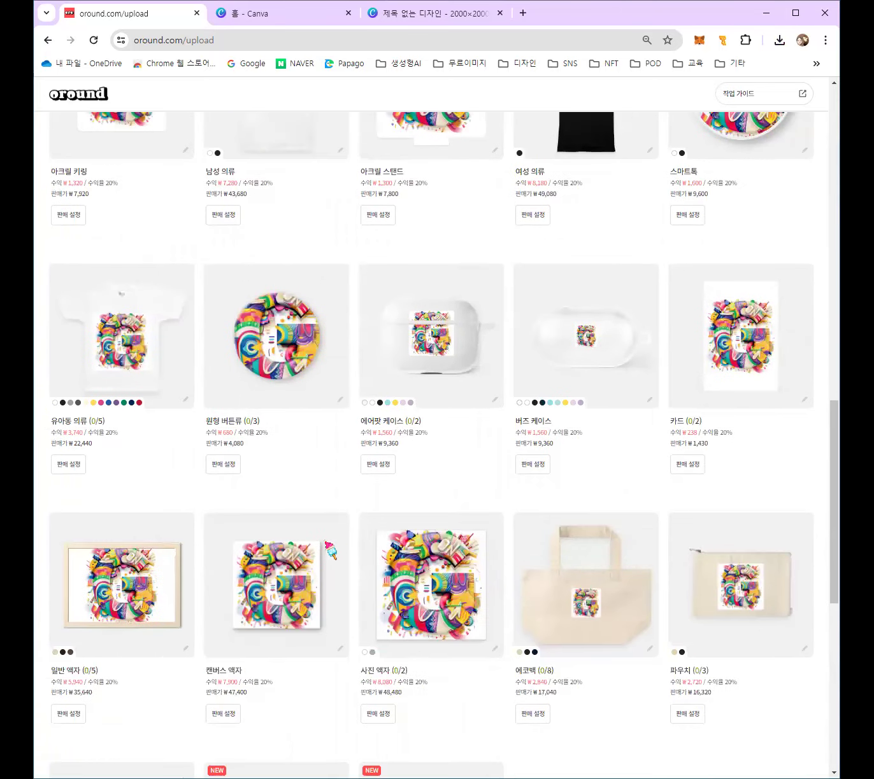
pyautogui.scroll(7, 334, 550)
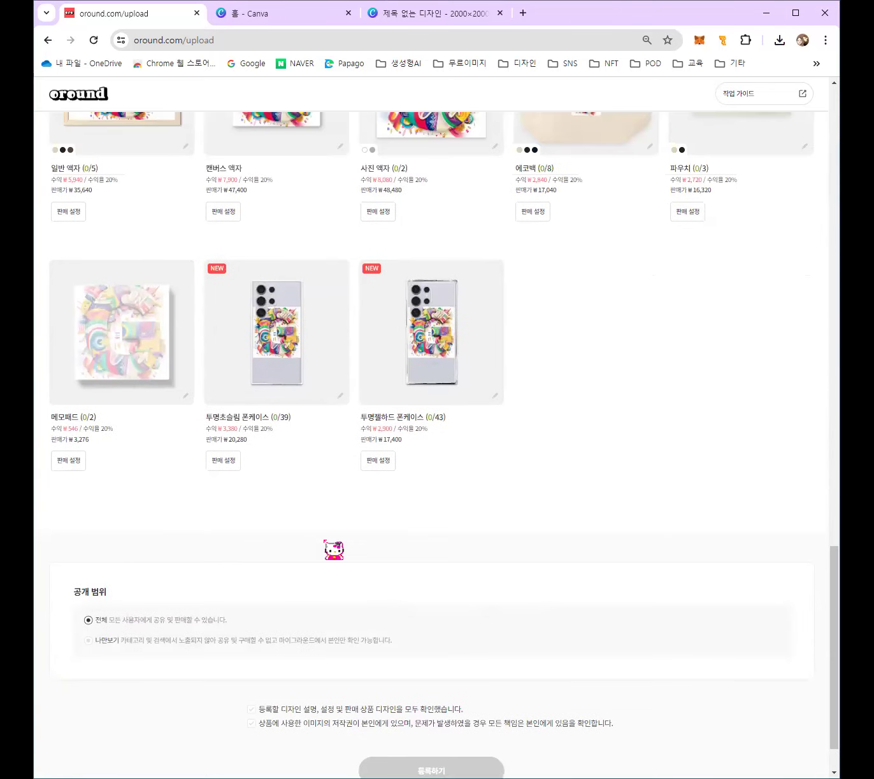
pyautogui.scroll(1, 335, 555)
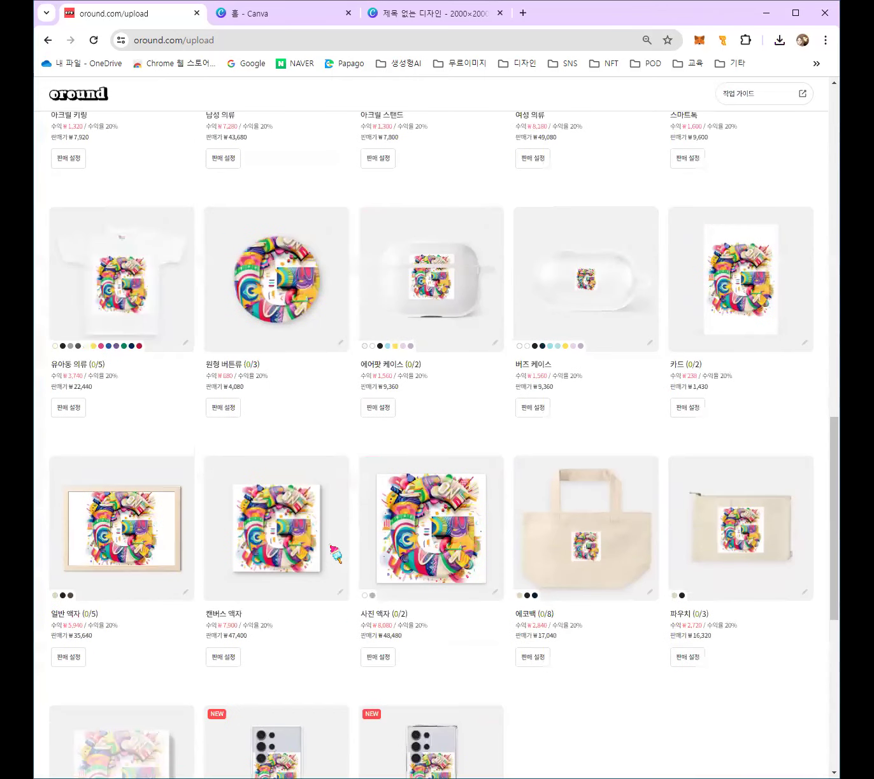
pyautogui.scroll(5, 335, 545)
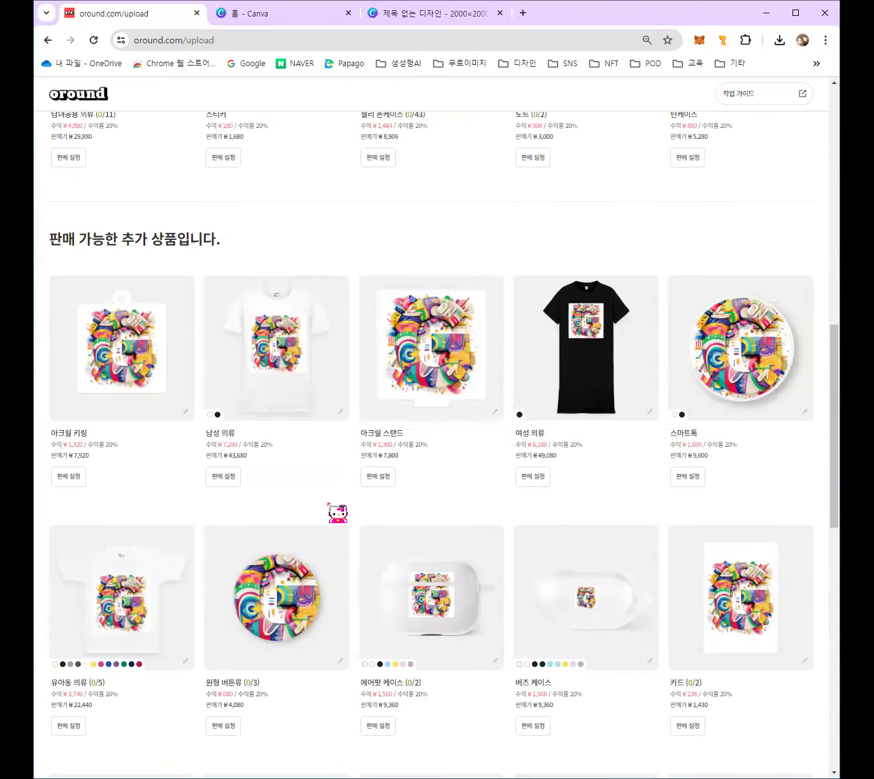
# - Open the sales settings for 유아동 의류 and select all five garments as products for sale
pyautogui.click(79, 732)
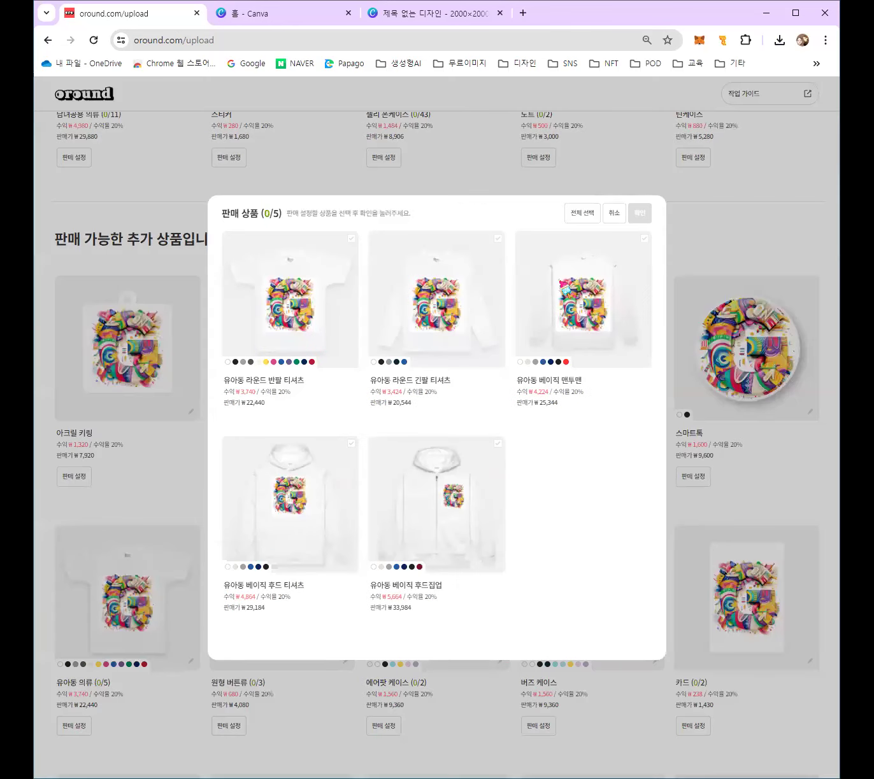
pyautogui.click(353, 239)
pyautogui.click(484, 261)
pyautogui.click(595, 270)
pyautogui.click(275, 474)
pyautogui.click(432, 509)
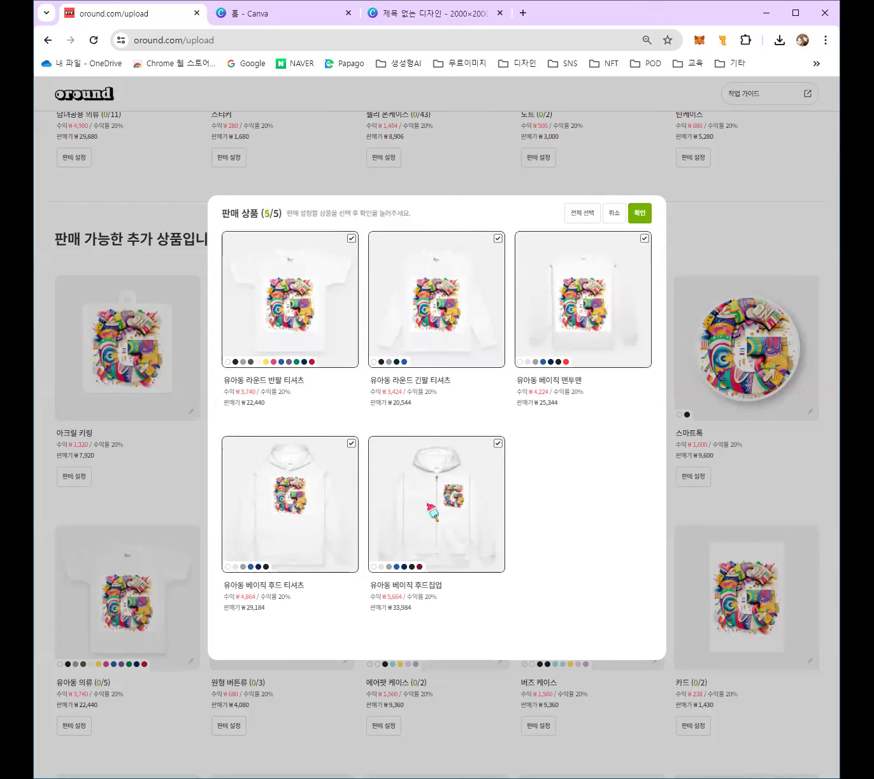
pyautogui.click(640, 219)
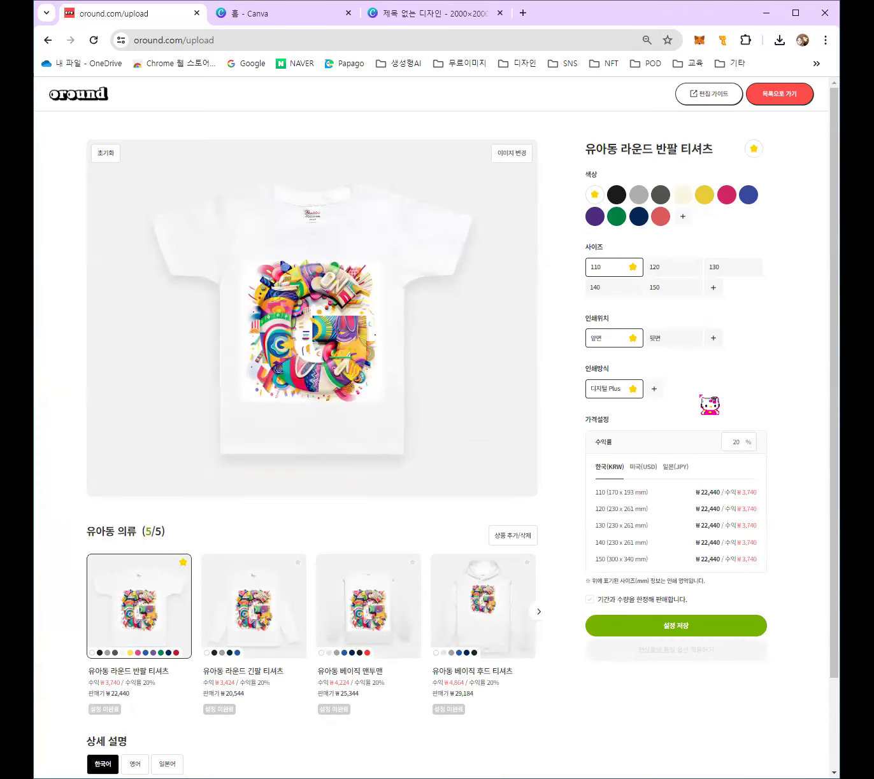
# - Keep size 110 as the representative size of the 유아동 라운드 반팔 티셔츠 and save its settings
pyautogui.click(720, 271)
pyautogui.click(617, 285)
pyautogui.click(664, 292)
pyautogui.click(606, 266)
pyautogui.click(277, 613)
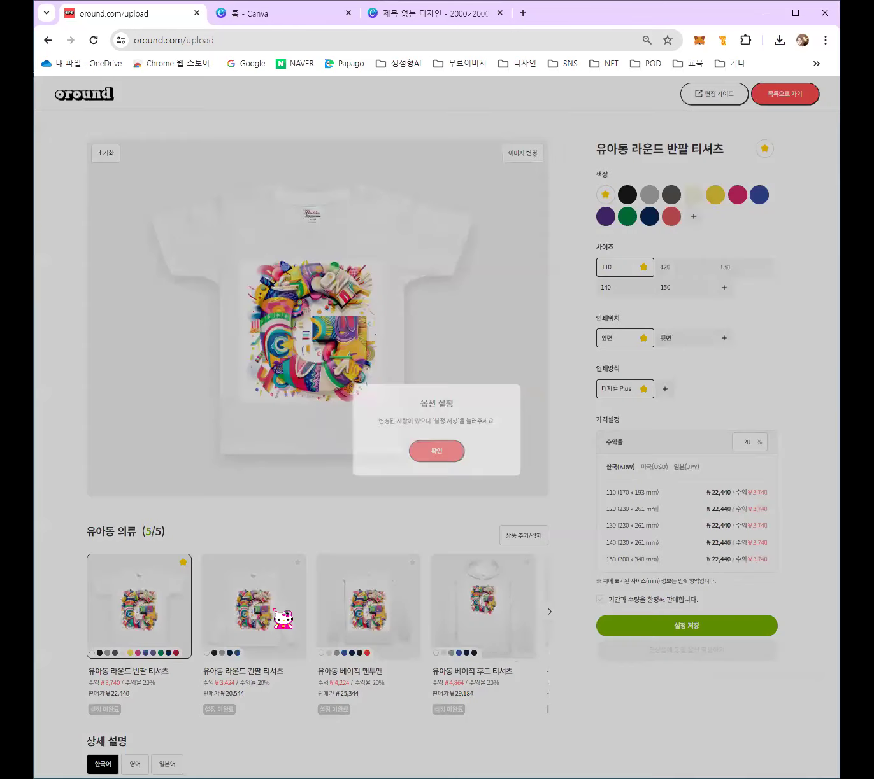
pyautogui.click(451, 452)
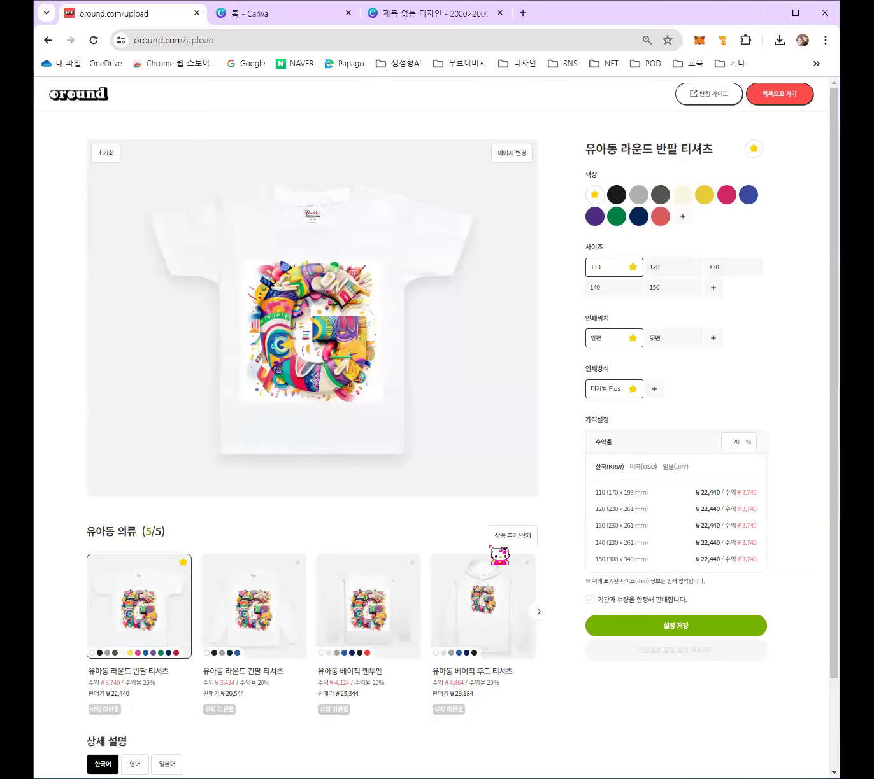
pyautogui.scroll(-2, 704, 350)
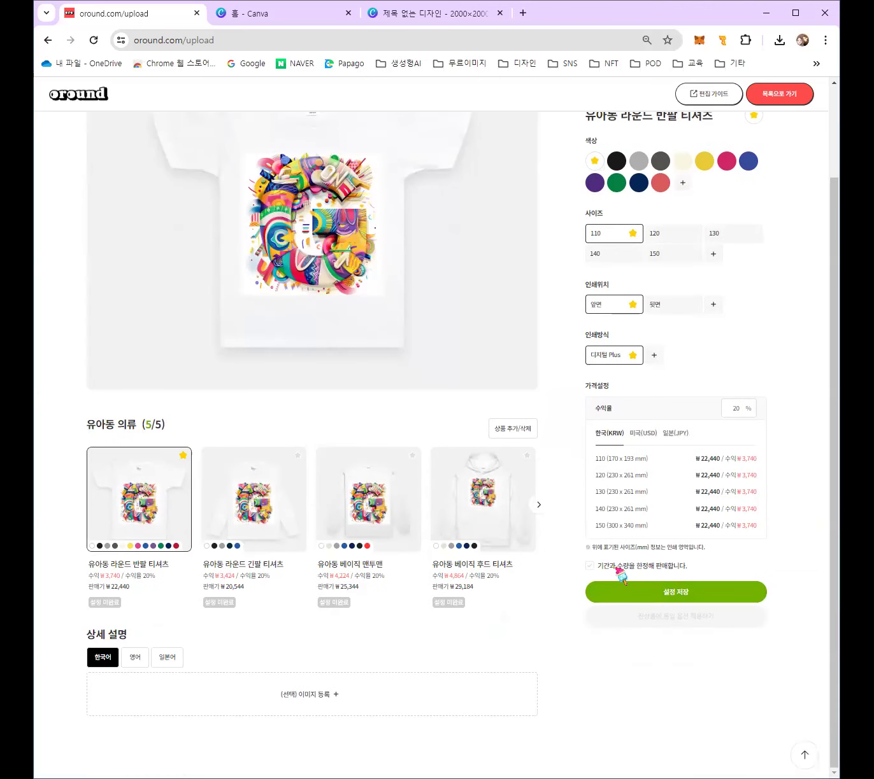
pyautogui.click(664, 596)
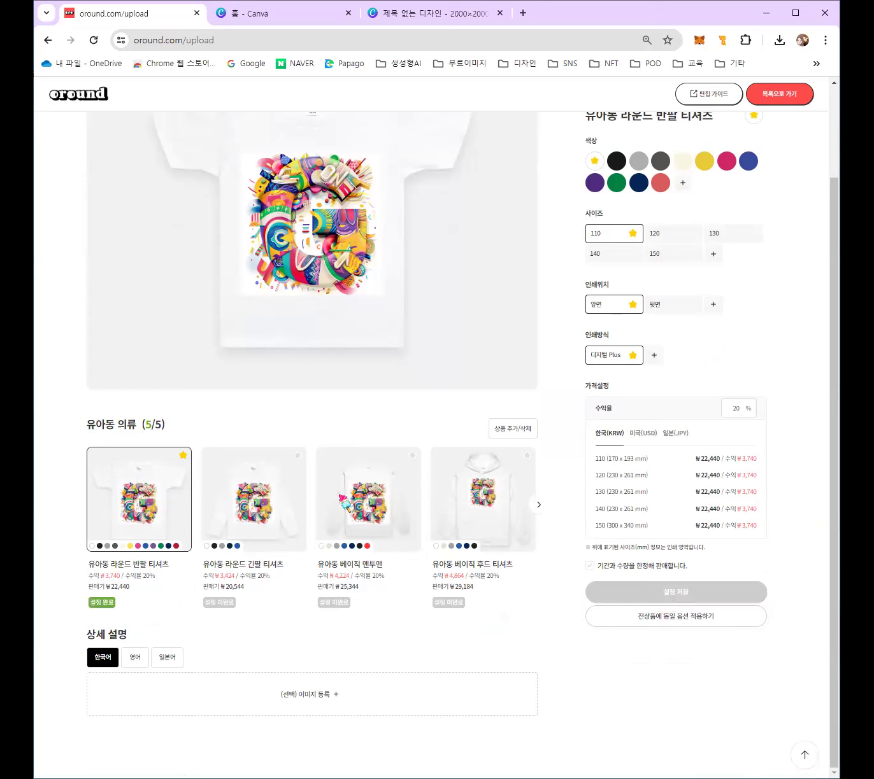
# - Make the 유아동 라운드 긴팔 티셔츠 the representative product and save its settings
pyautogui.click(298, 455)
pyautogui.click(287, 510)
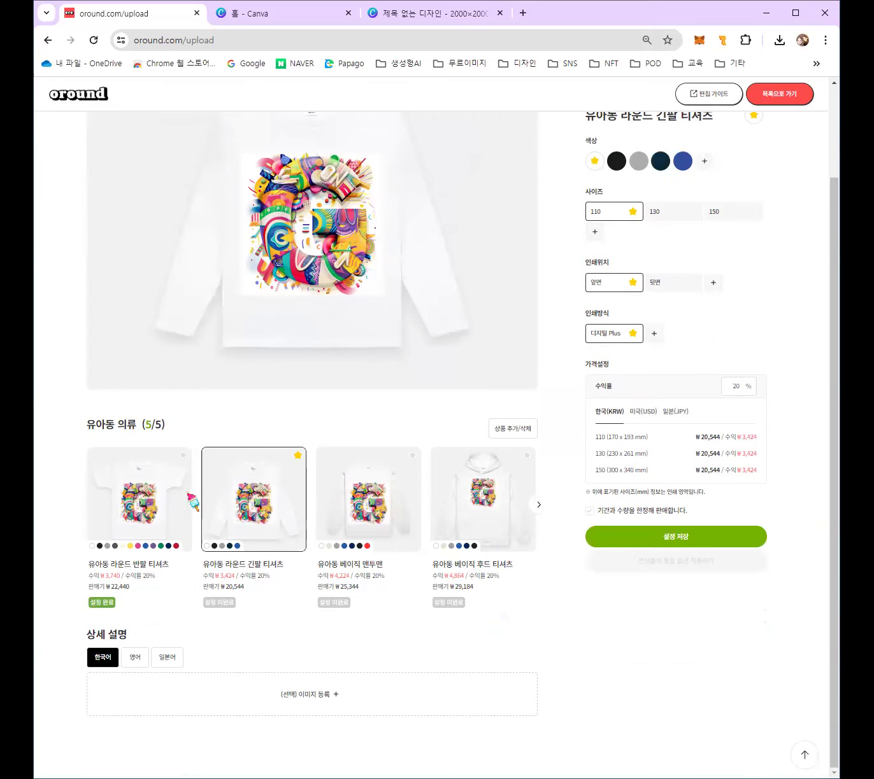
pyautogui.click(631, 538)
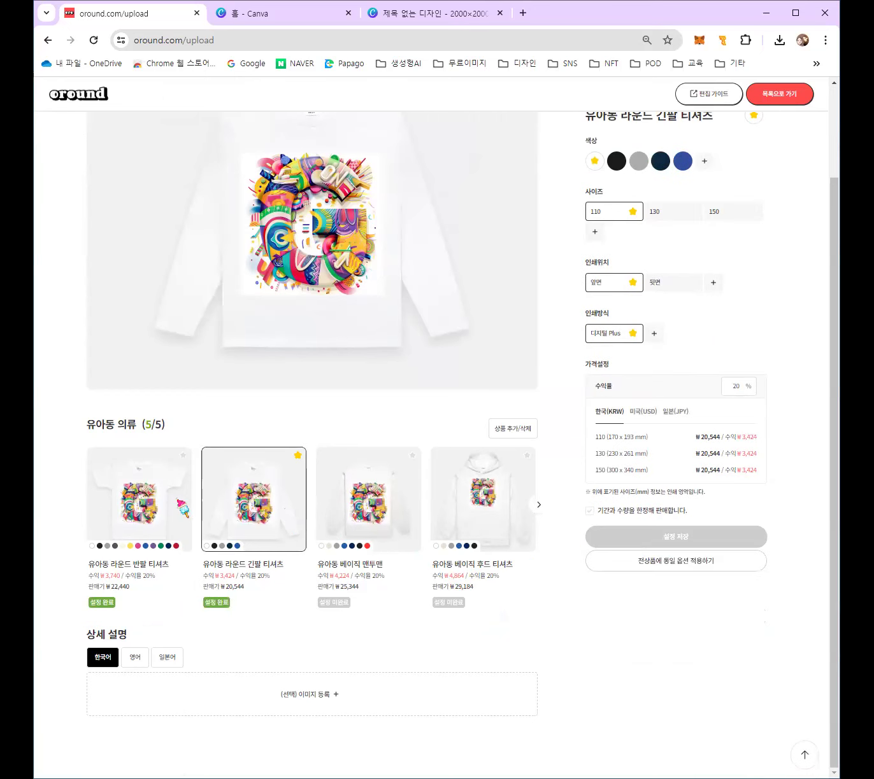
# - Save the option settings of the 유아동 베이직 맨투맨 and the 유아동 베이직 후드 티셔츠
pyautogui.click(154, 500)
pyautogui.click(368, 500)
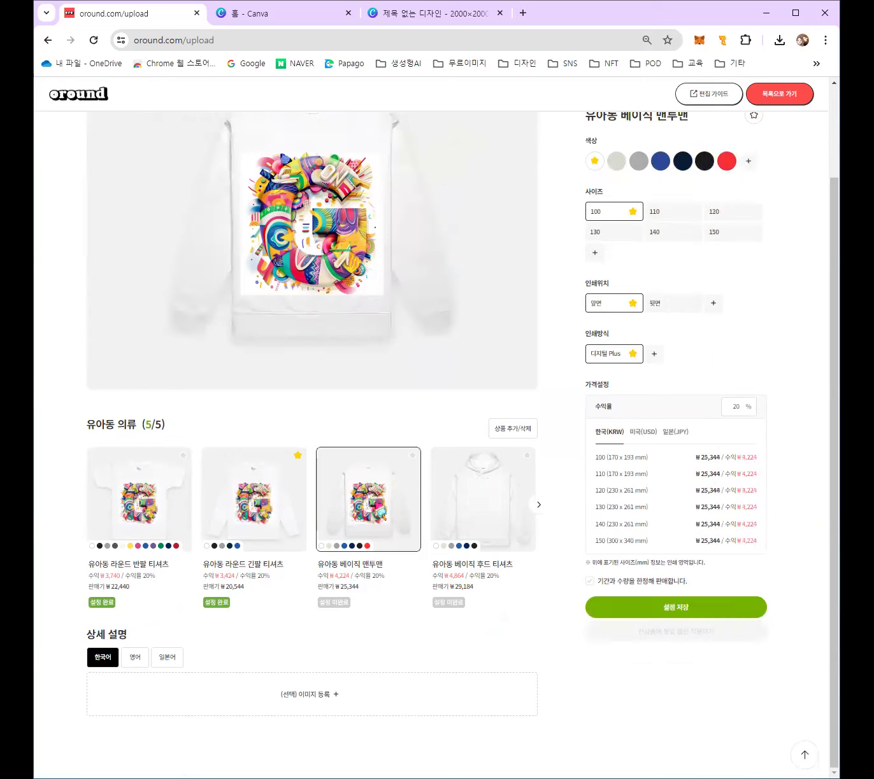
pyautogui.click(644, 608)
pyautogui.click(509, 520)
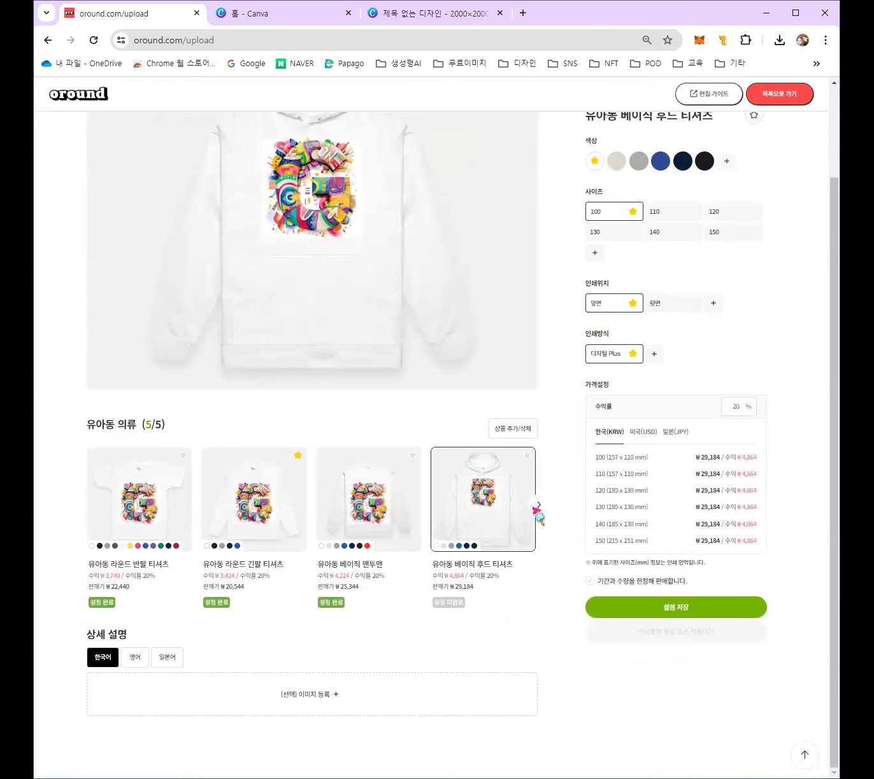
pyautogui.click(696, 608)
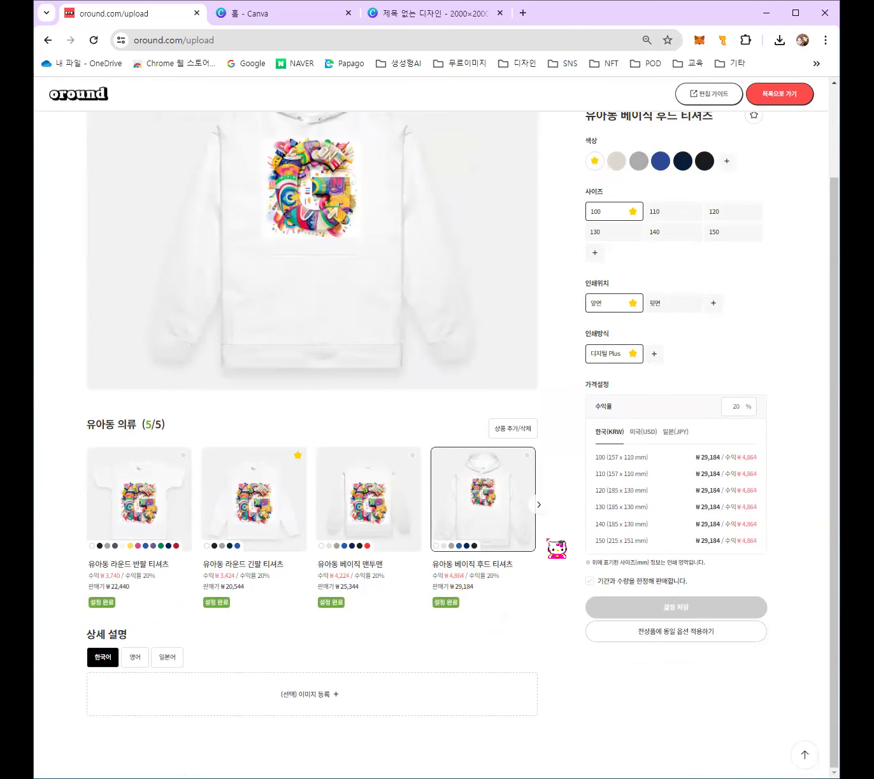
# - Save the option settings of the 유아동 베이직 후드집업
pyautogui.click(538, 505)
pyautogui.click(503, 517)
pyautogui.click(641, 605)
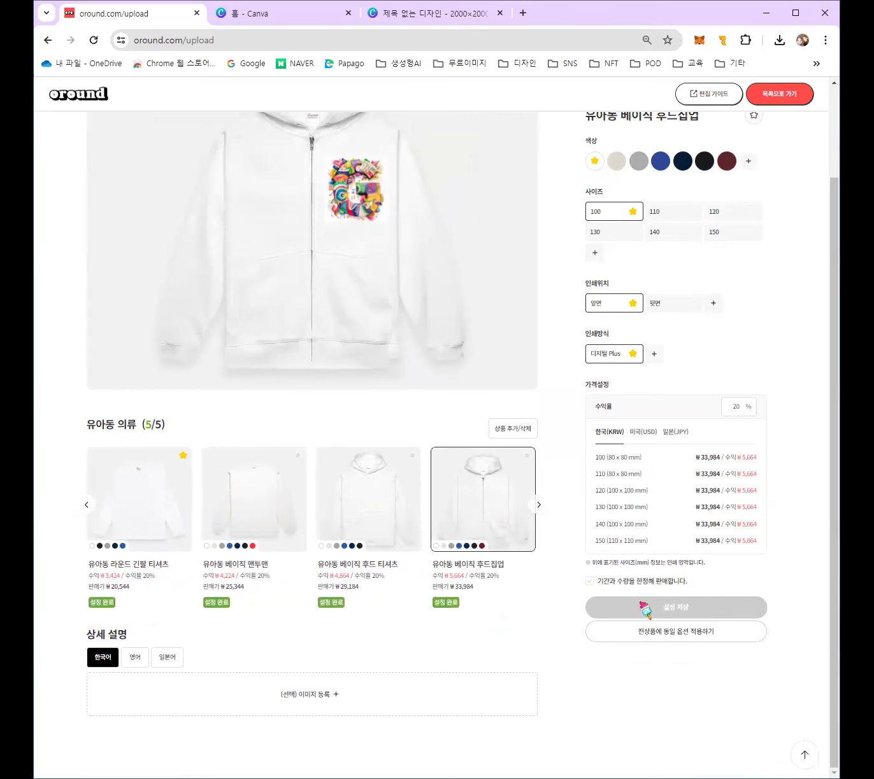
pyautogui.click(538, 505)
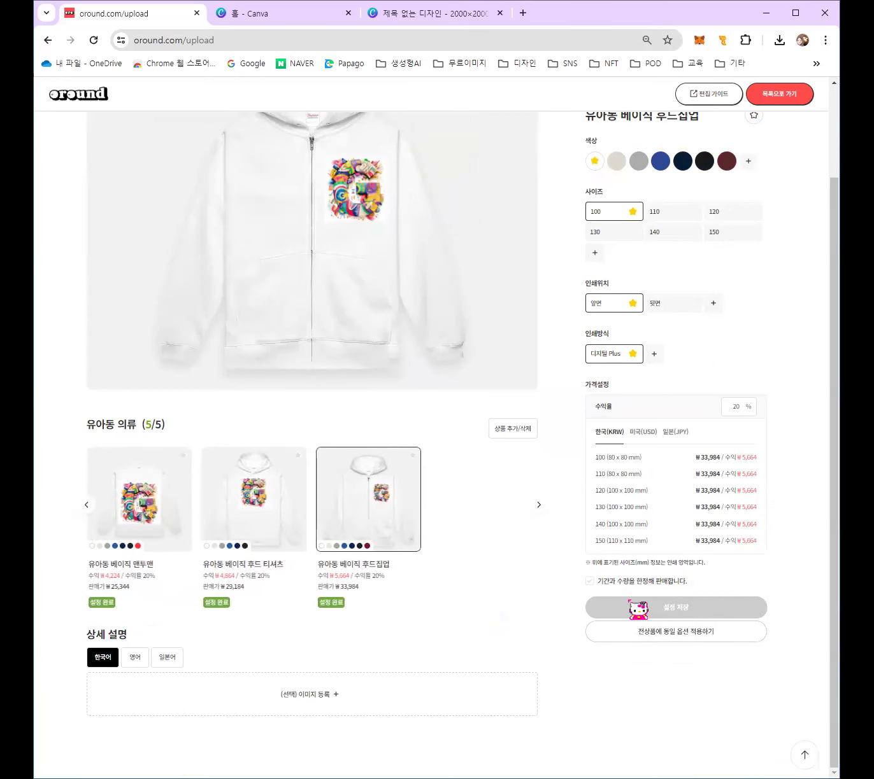
# - Apply the 후드집업 options to the other 유아동 의류 products, limiting the copy to products whose settings are incomplete
pyautogui.click(695, 633)
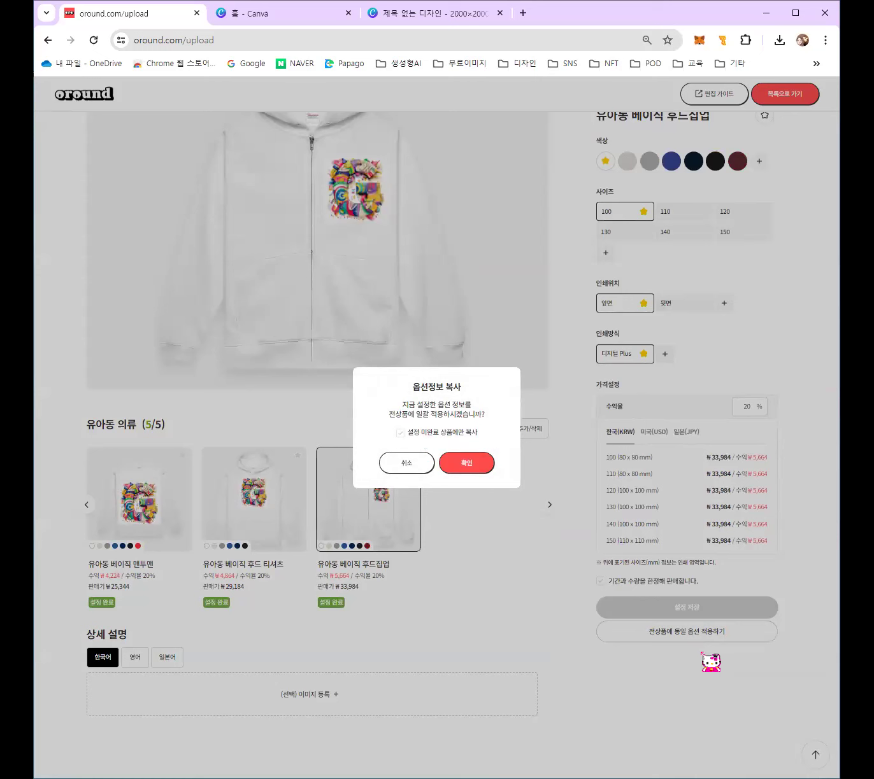
pyautogui.click(446, 434)
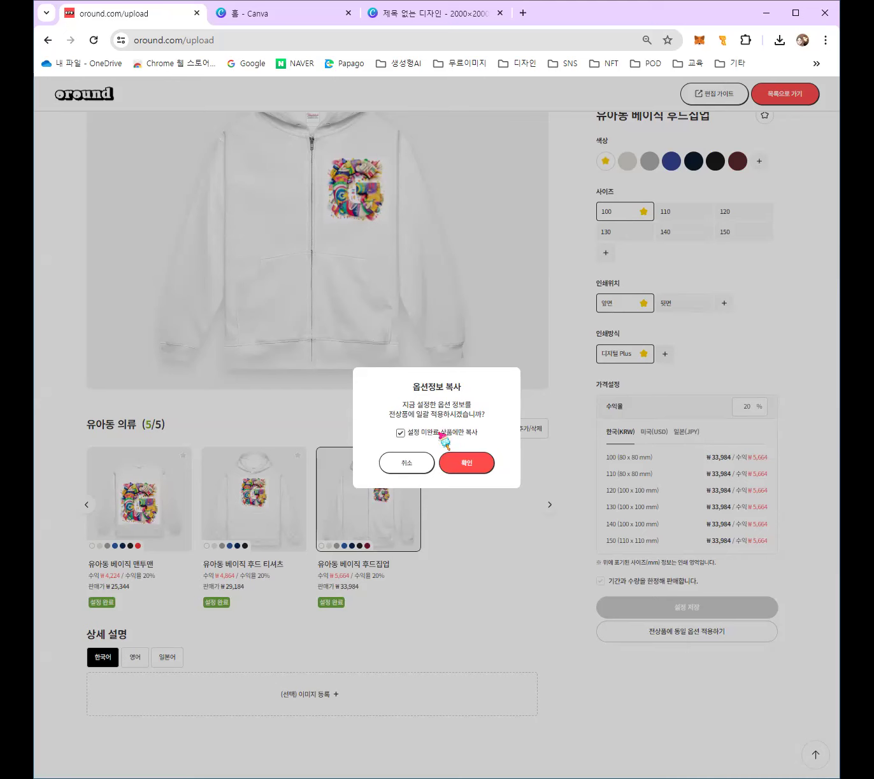
pyautogui.click(476, 473)
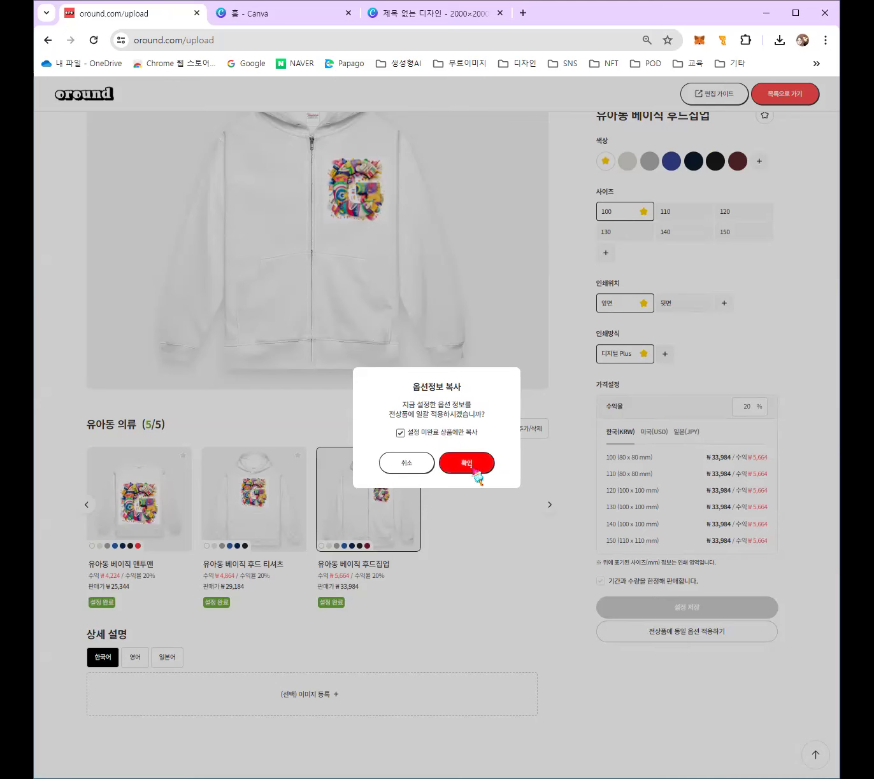
pyautogui.click(433, 455)
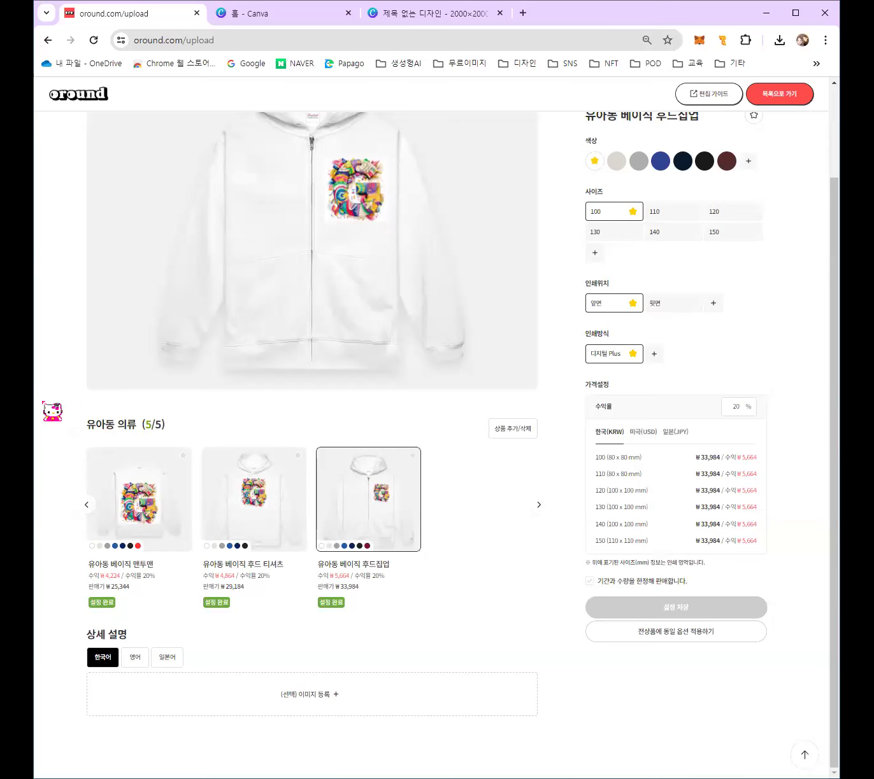
# - Check over the 후드집업 settings page and return to the design's product list
pyautogui.scroll(2, 696, 402)
pyautogui.scroll(-2, 682, 437)
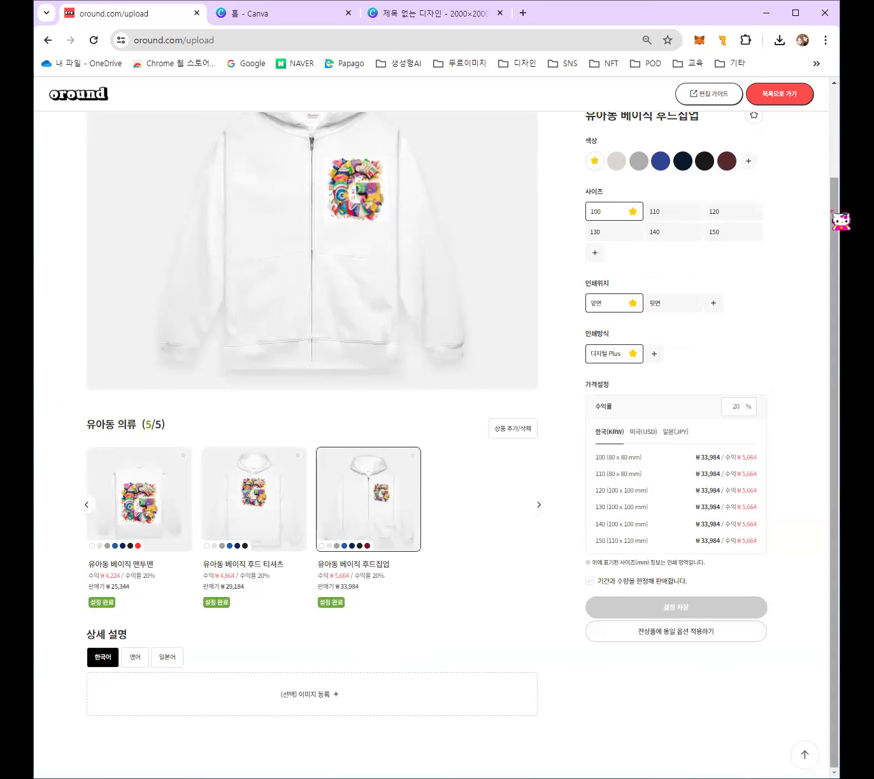
pyautogui.scroll(2, 792, 303)
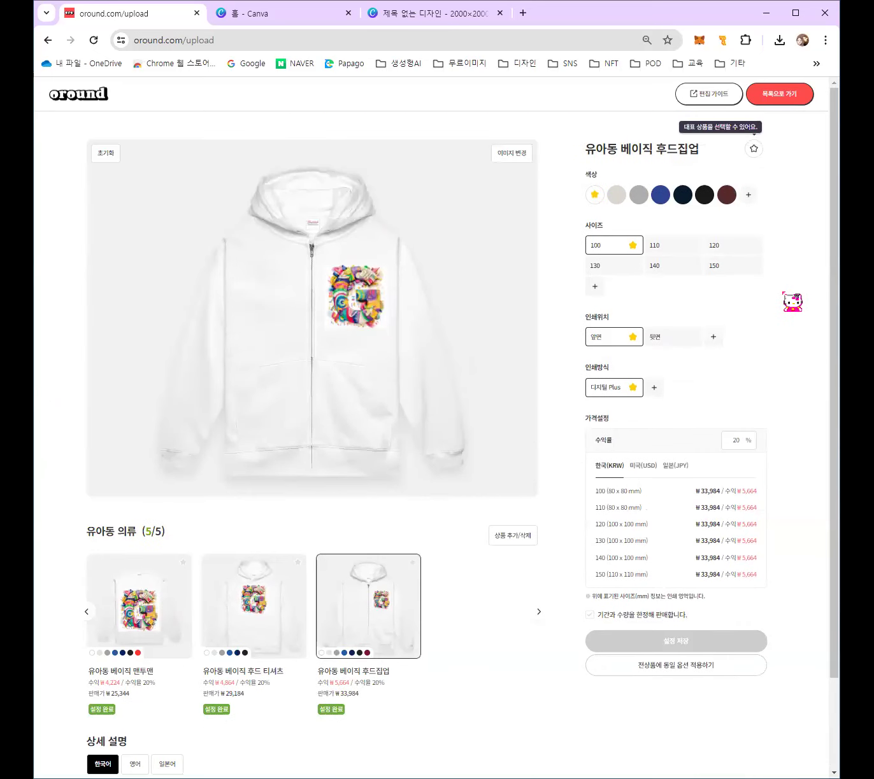
pyautogui.scroll(-2, 793, 302)
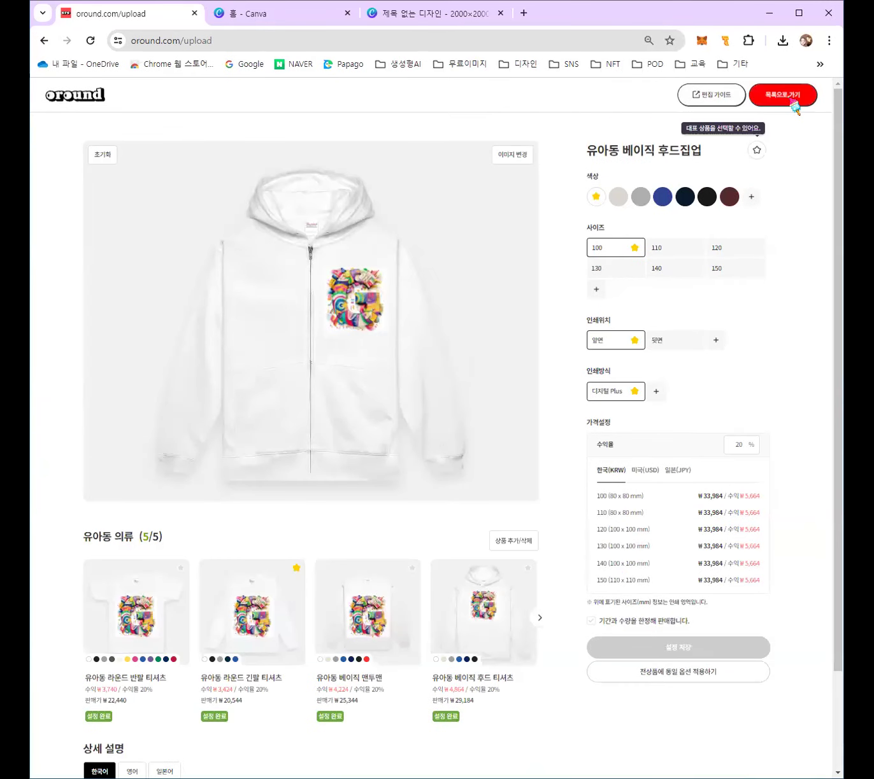
pyautogui.click(791, 100)
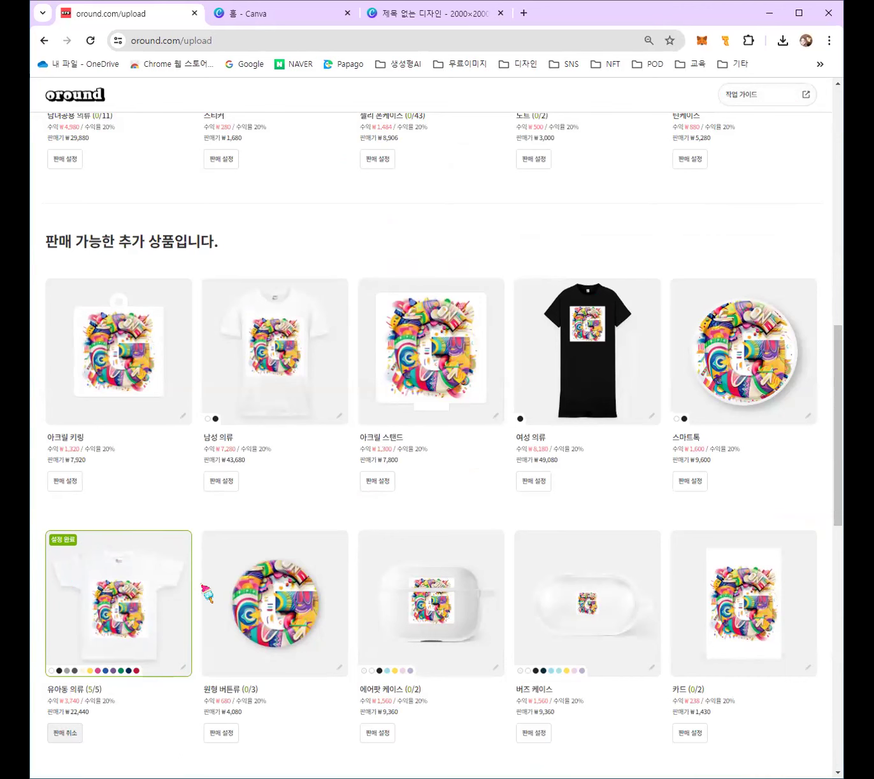
# - Review the design registration page and accept both the product design check and the image copyright responsibility statements
pyautogui.scroll(5, 202, 584)
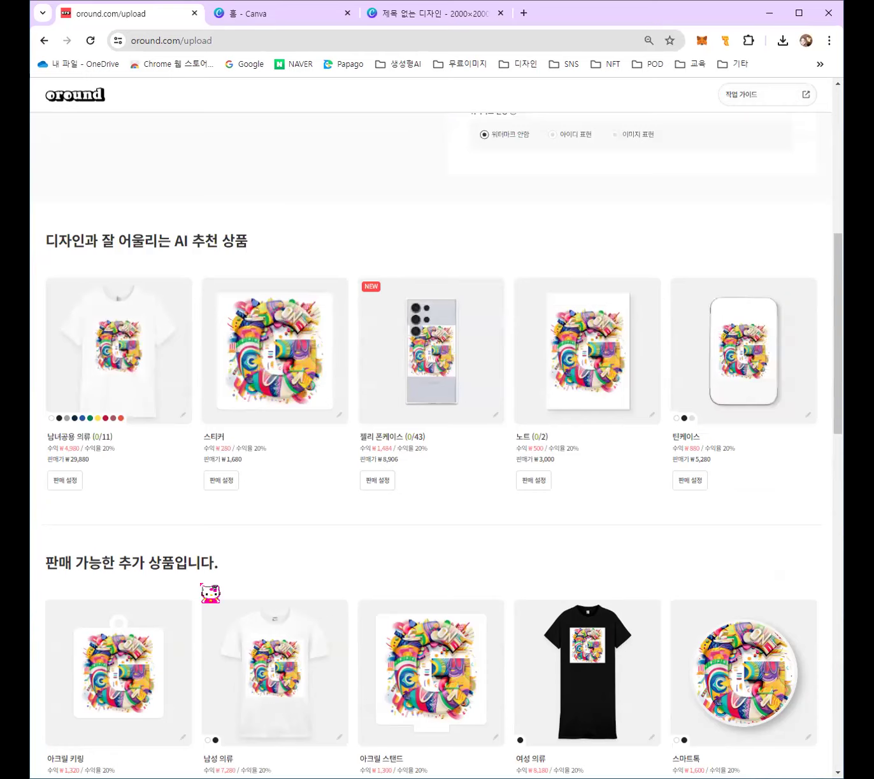
pyautogui.scroll(8, 210, 595)
pyautogui.scroll(-4, 615, 357)
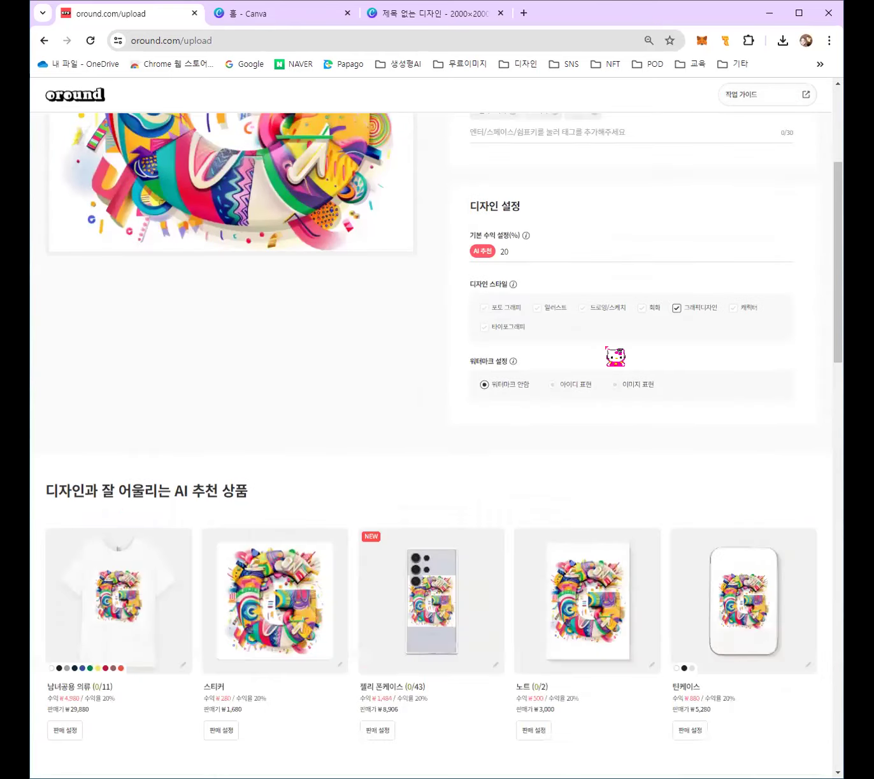
pyautogui.scroll(-12, 615, 357)
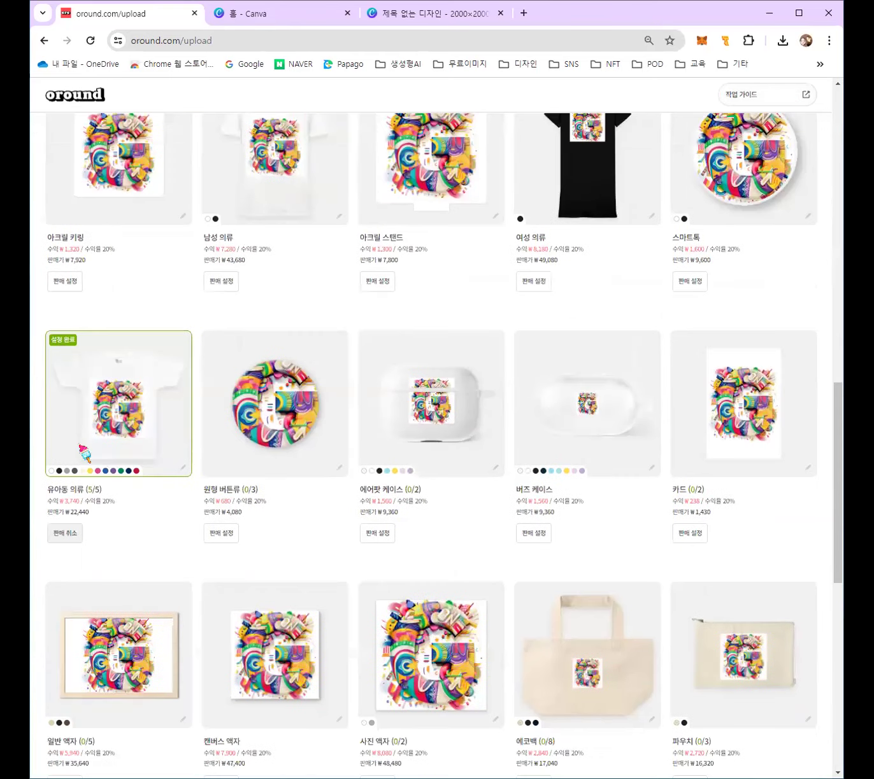
pyautogui.scroll(-8, 139, 461)
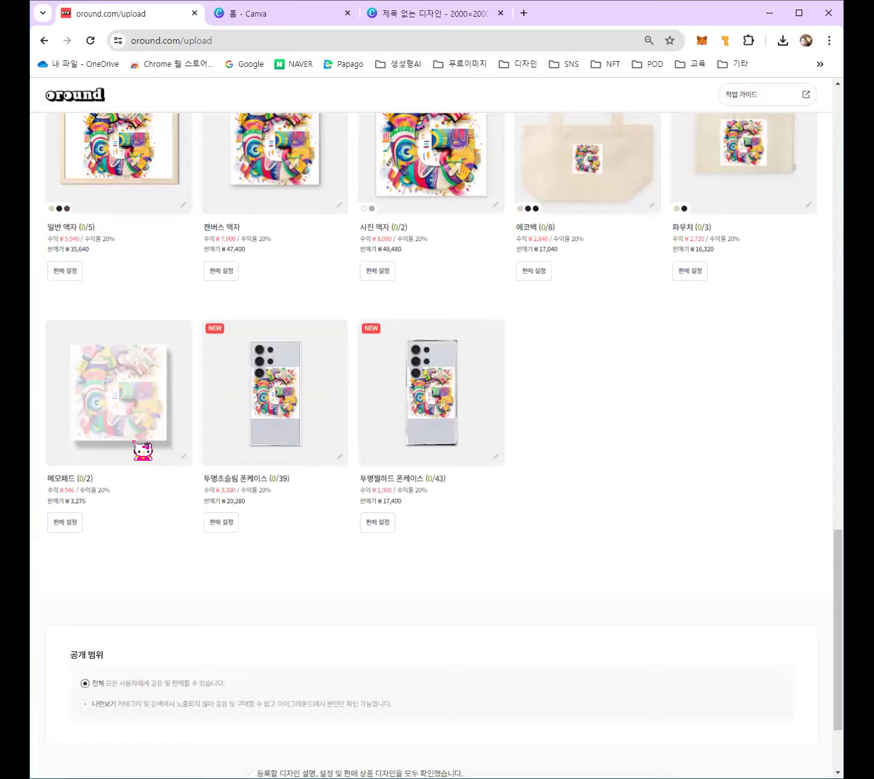
pyautogui.scroll(-2, 137, 443)
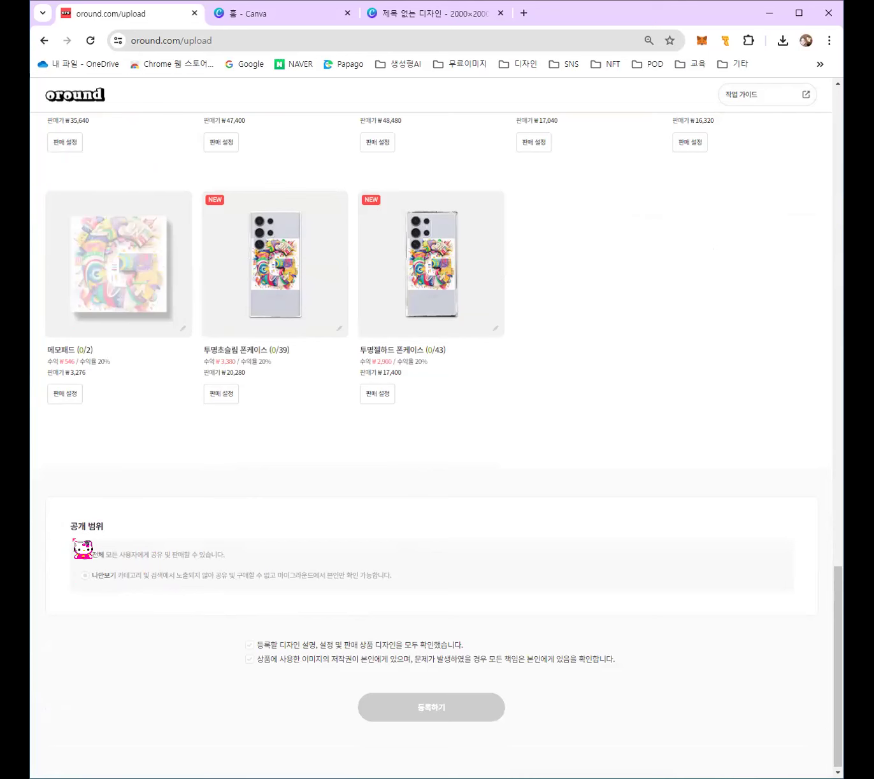
pyautogui.click(252, 645)
pyautogui.click(257, 659)
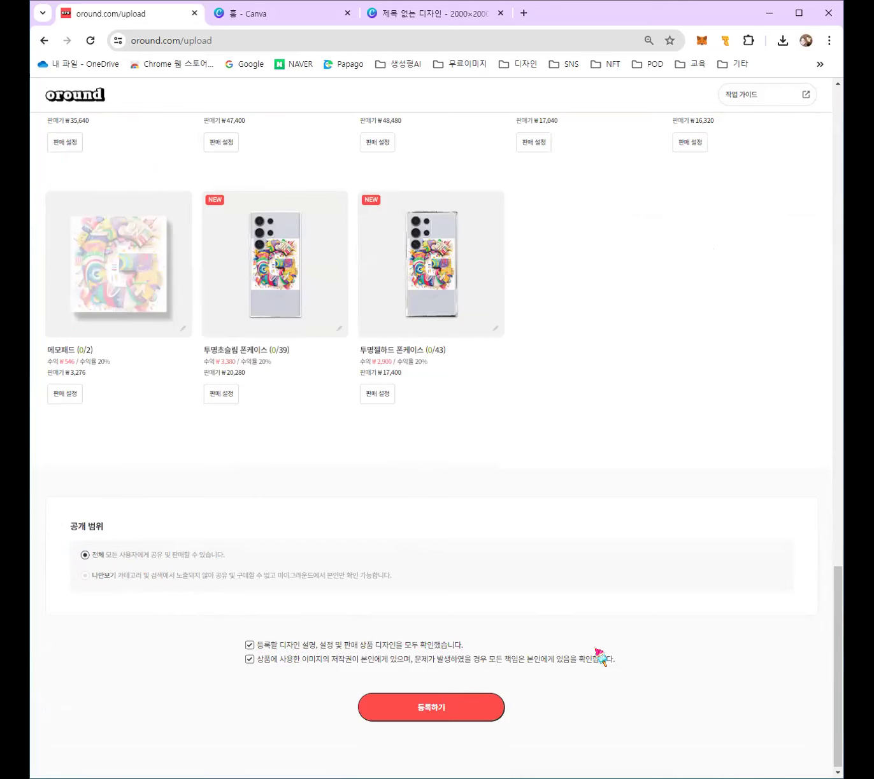
# - Submit the design registration with the visibility set to 전체 and acknowledge the registration notice
pyautogui.click(439, 713)
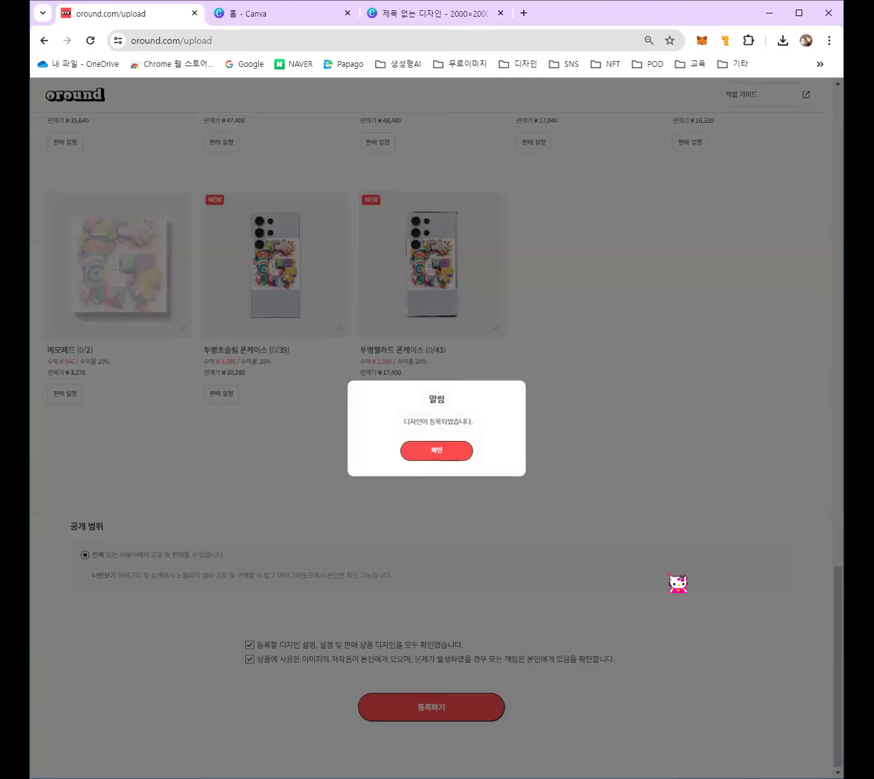
pyautogui.click(444, 450)
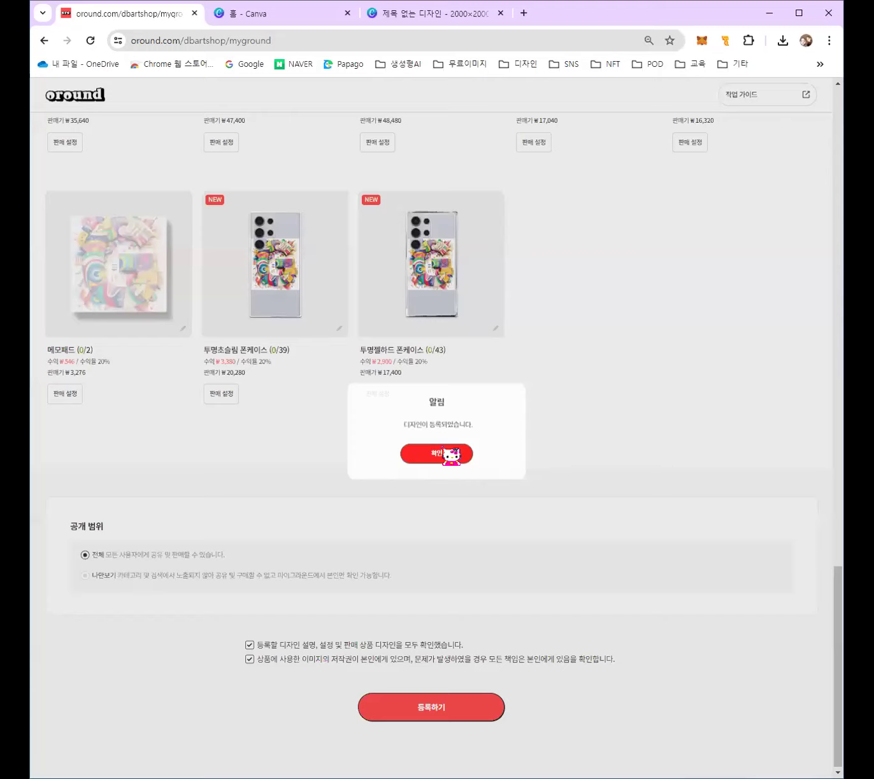
# - Look over the SEL.D Shop page, examining the G그래픽디자인 listing, the other products, and the banner, 시리즈 and 기획전 sections
pyautogui.scroll(-6, 624, 503)
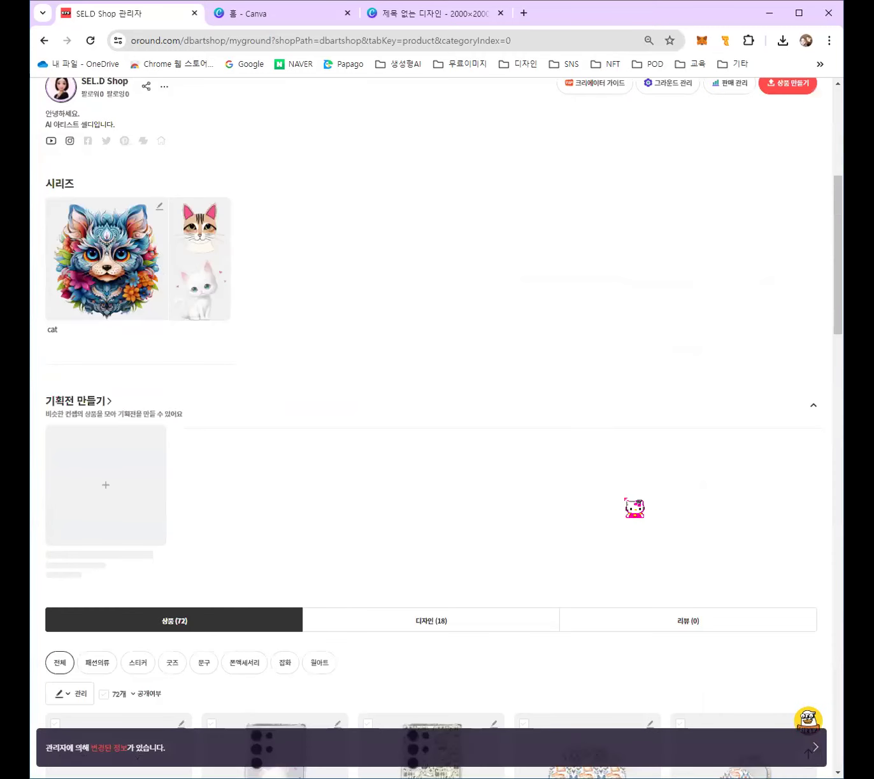
pyautogui.scroll(-3, 622, 499)
pyautogui.scroll(-6, 634, 508)
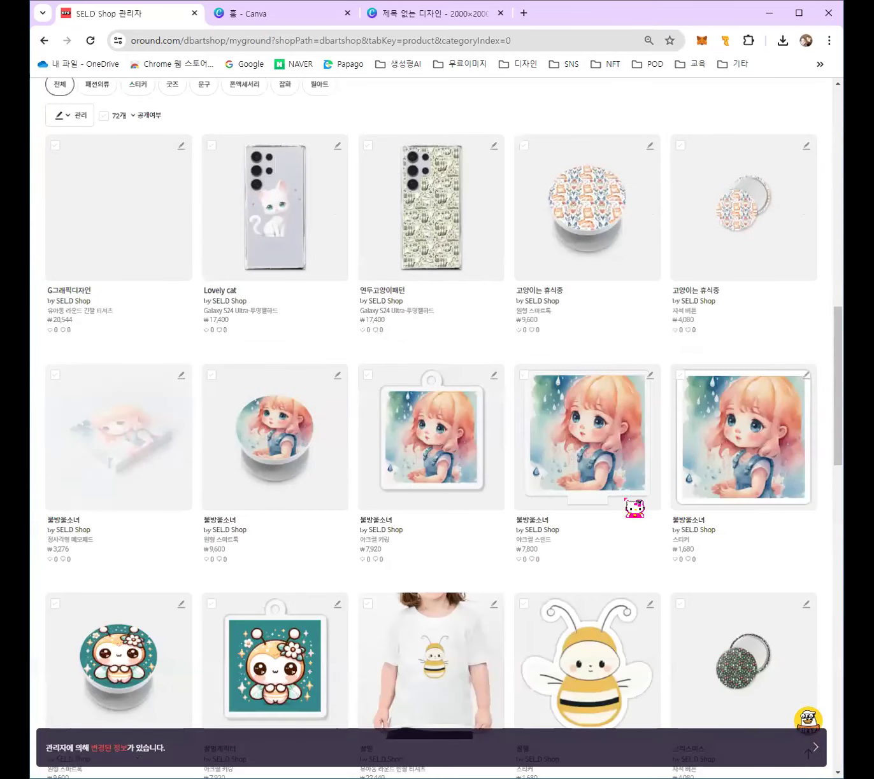
pyautogui.scroll(10, 634, 508)
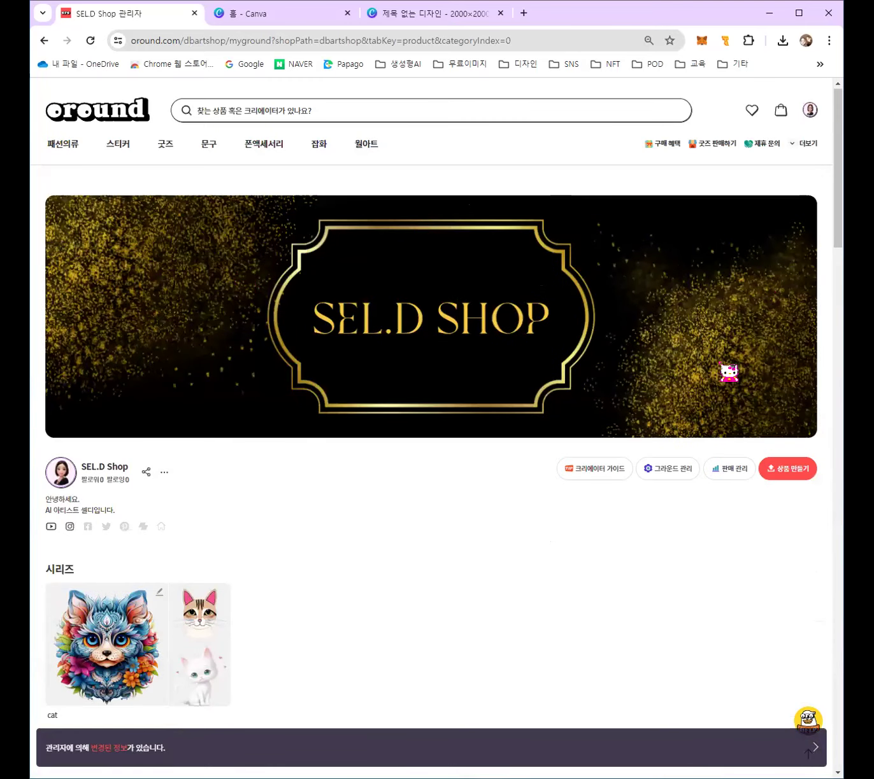
pyautogui.scroll(-11, 726, 577)
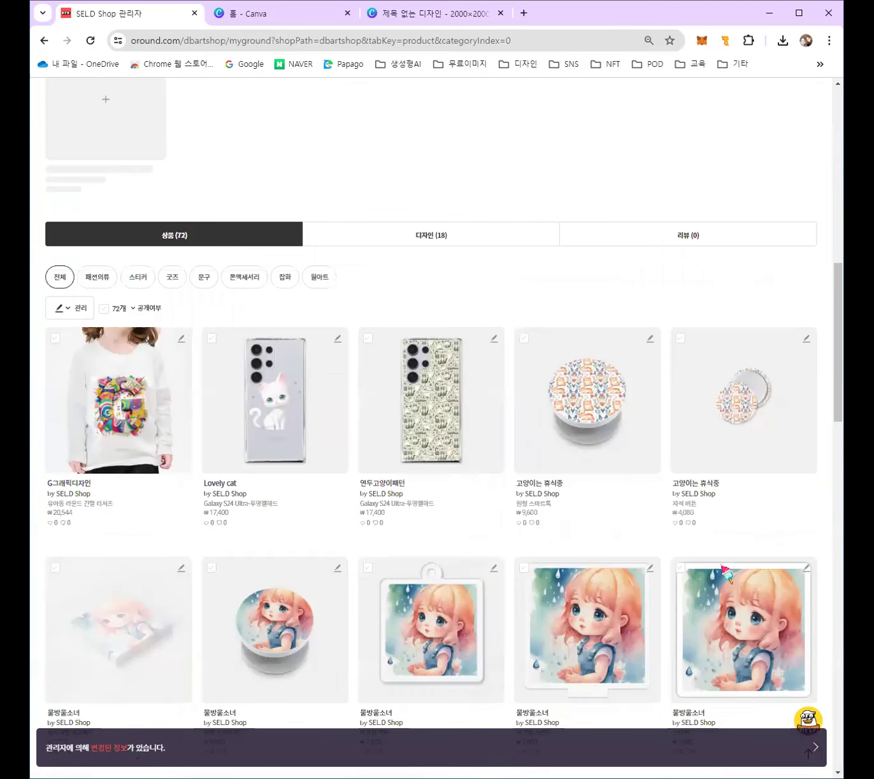
pyautogui.scroll(-3, 726, 573)
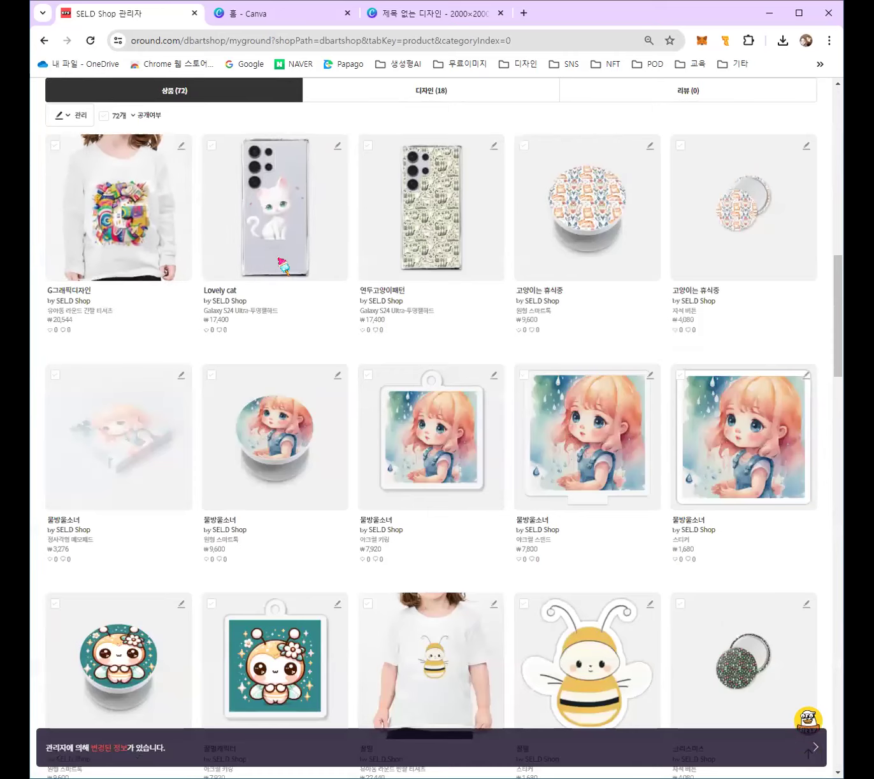
pyautogui.scroll(-9, 758, 417)
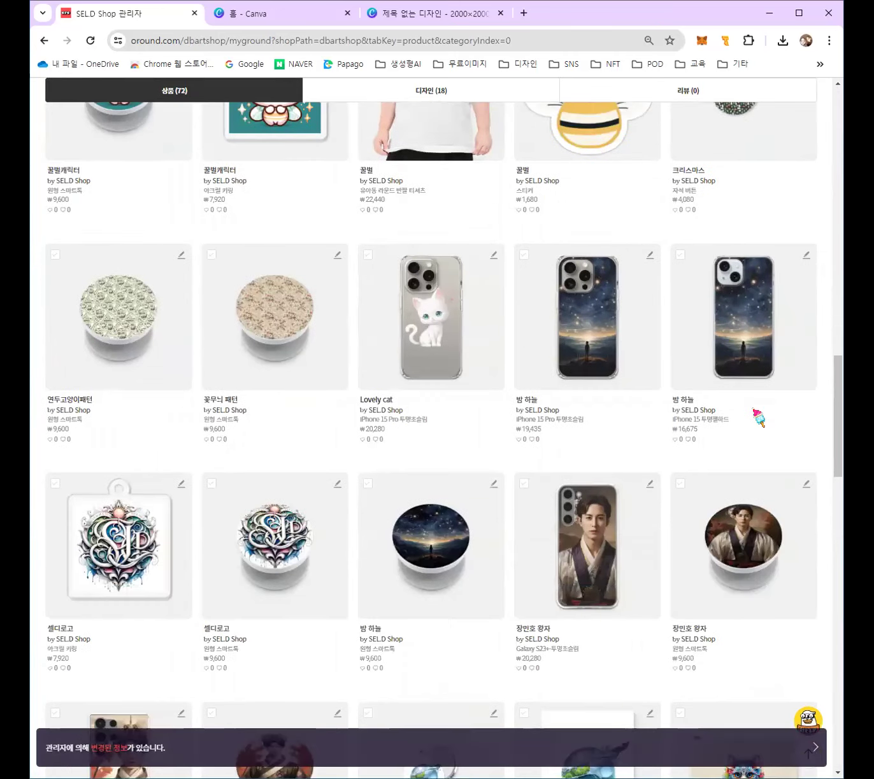
pyautogui.scroll(-20, 757, 417)
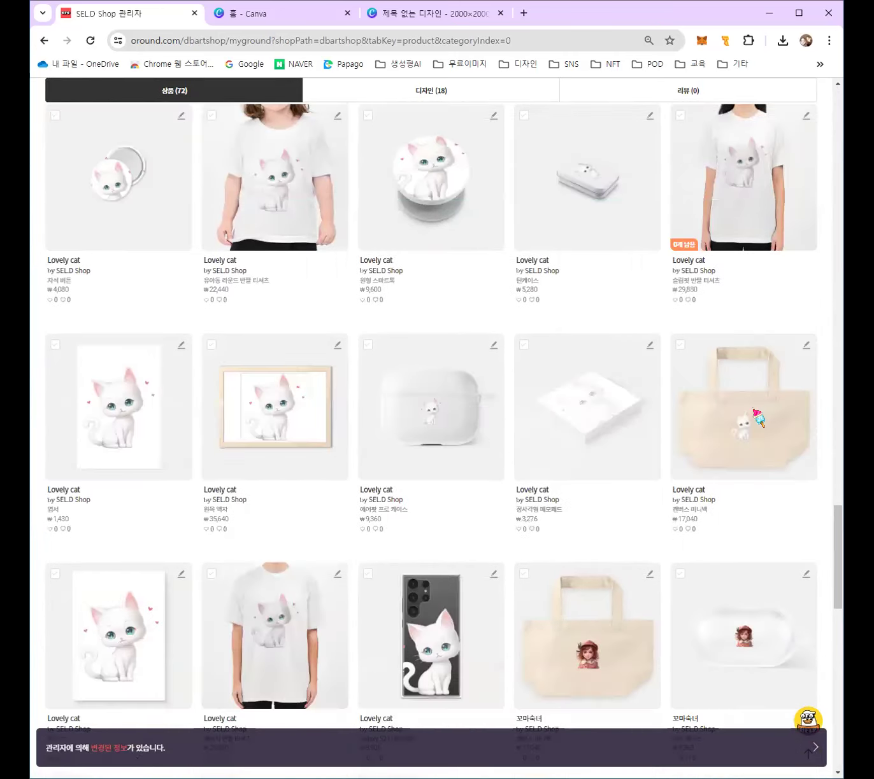
pyautogui.scroll(-10, 757, 417)
pyautogui.scroll(11, 758, 418)
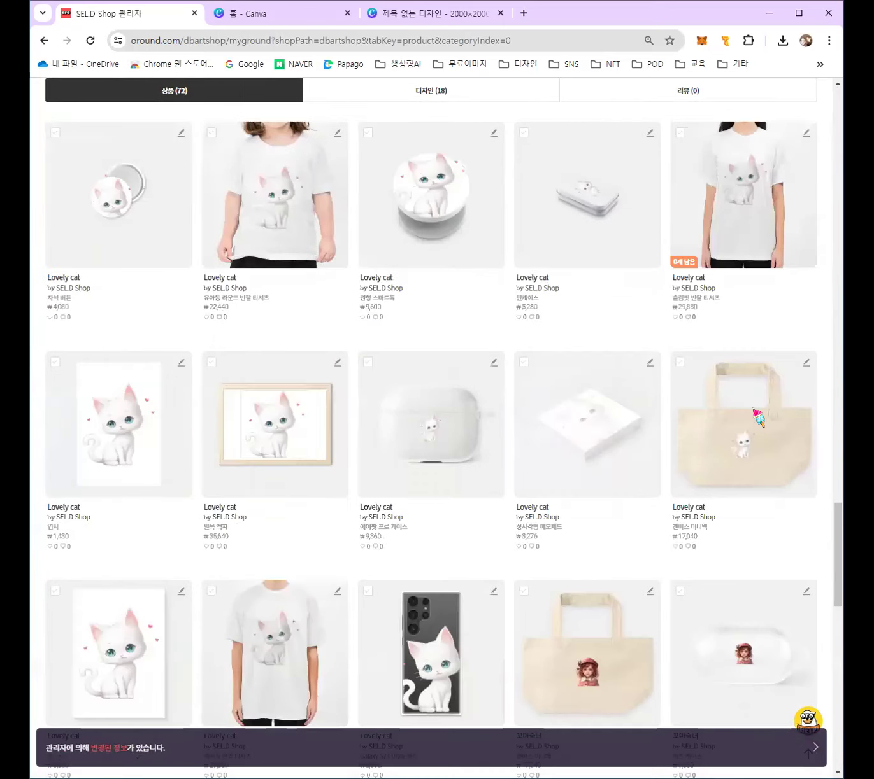
pyautogui.scroll(20, 758, 417)
pyautogui.scroll(13, 751, 423)
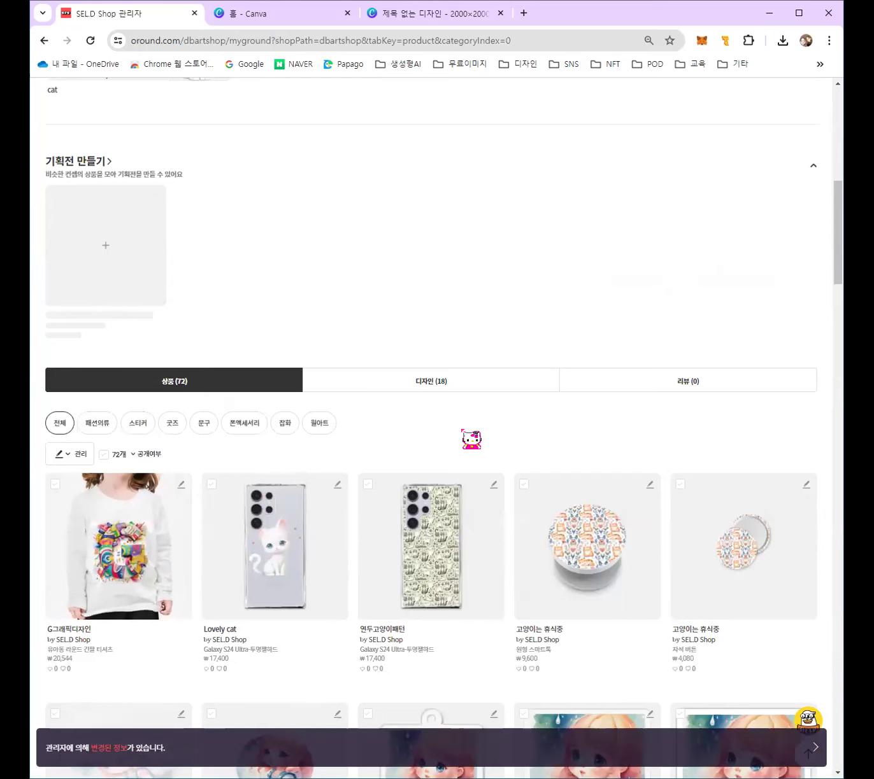
pyautogui.scroll(1, 696, 328)
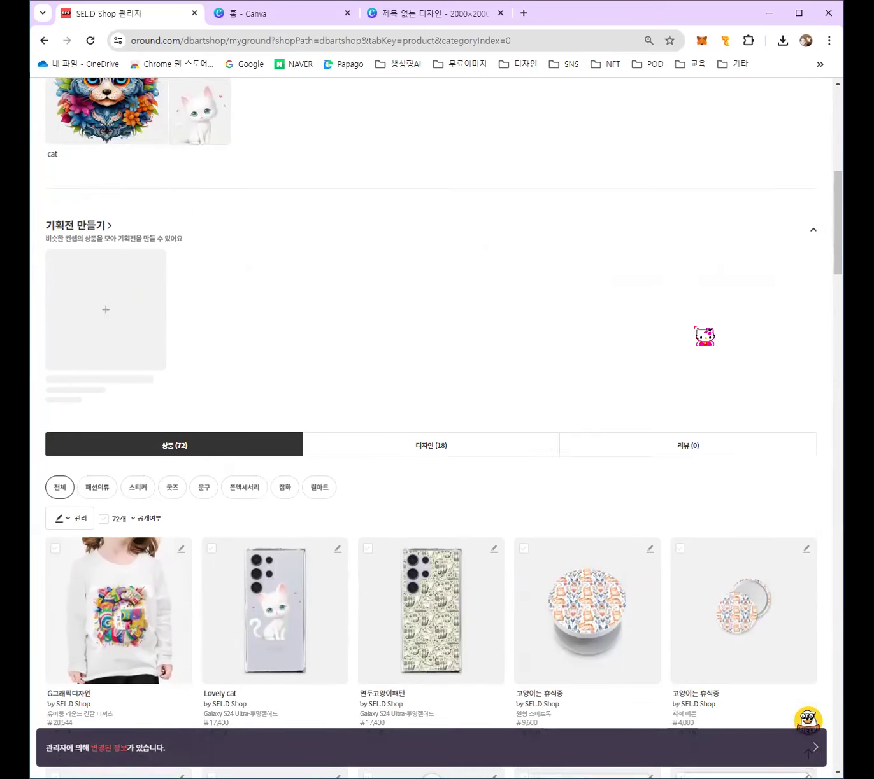
pyautogui.scroll(6, 705, 337)
pyautogui.scroll(-6, 705, 337)
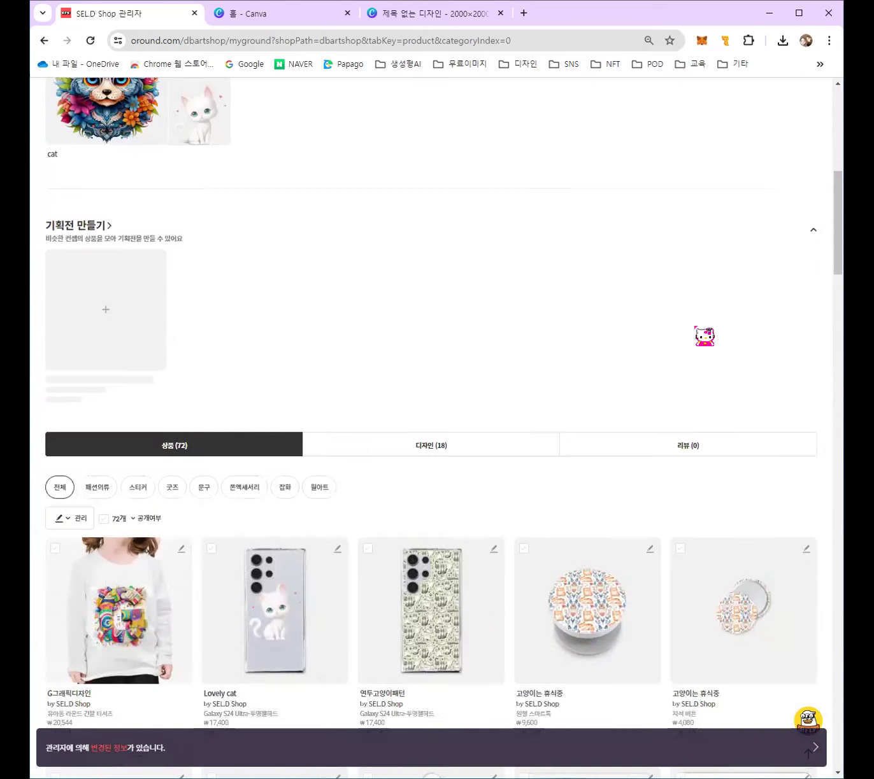
pyautogui.scroll(-1, 705, 337)
pyautogui.scroll(9, 705, 337)
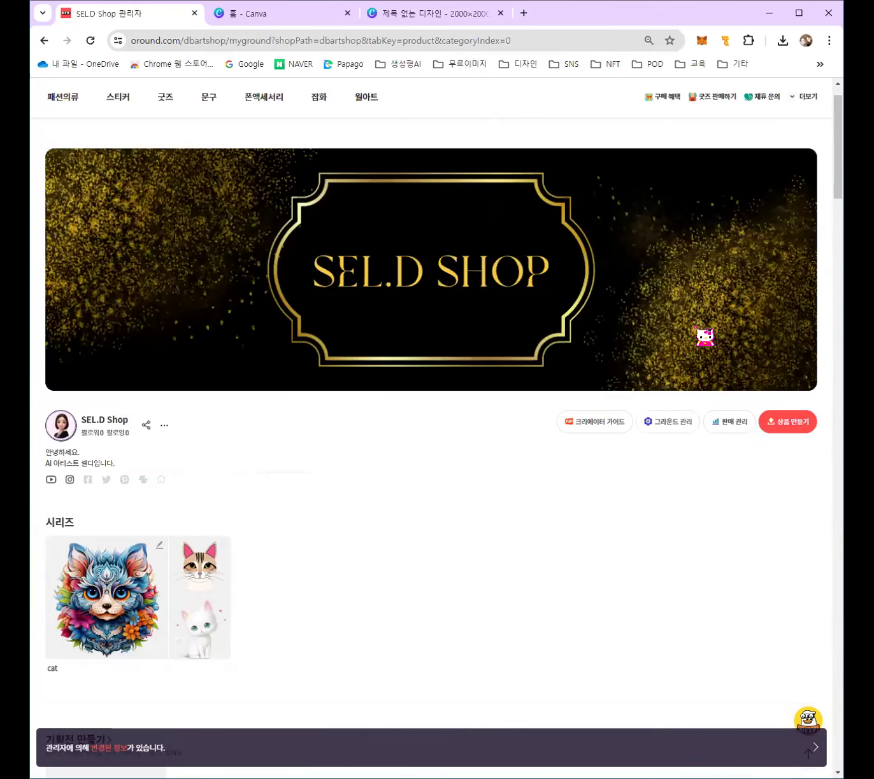